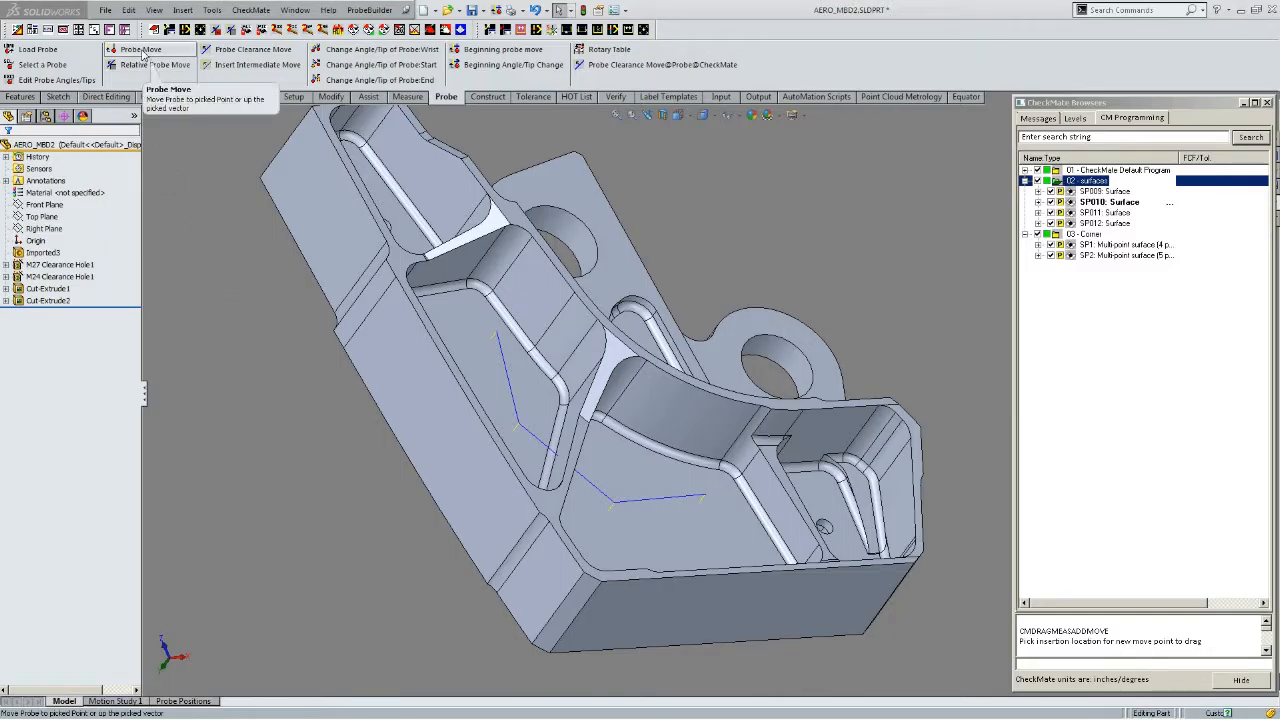
Step: Add a probe move off the SP010 surface measurement in the lower pocket with a relative distance of 1 inch
{"action": "left_click", "coordinate": [141, 50]}
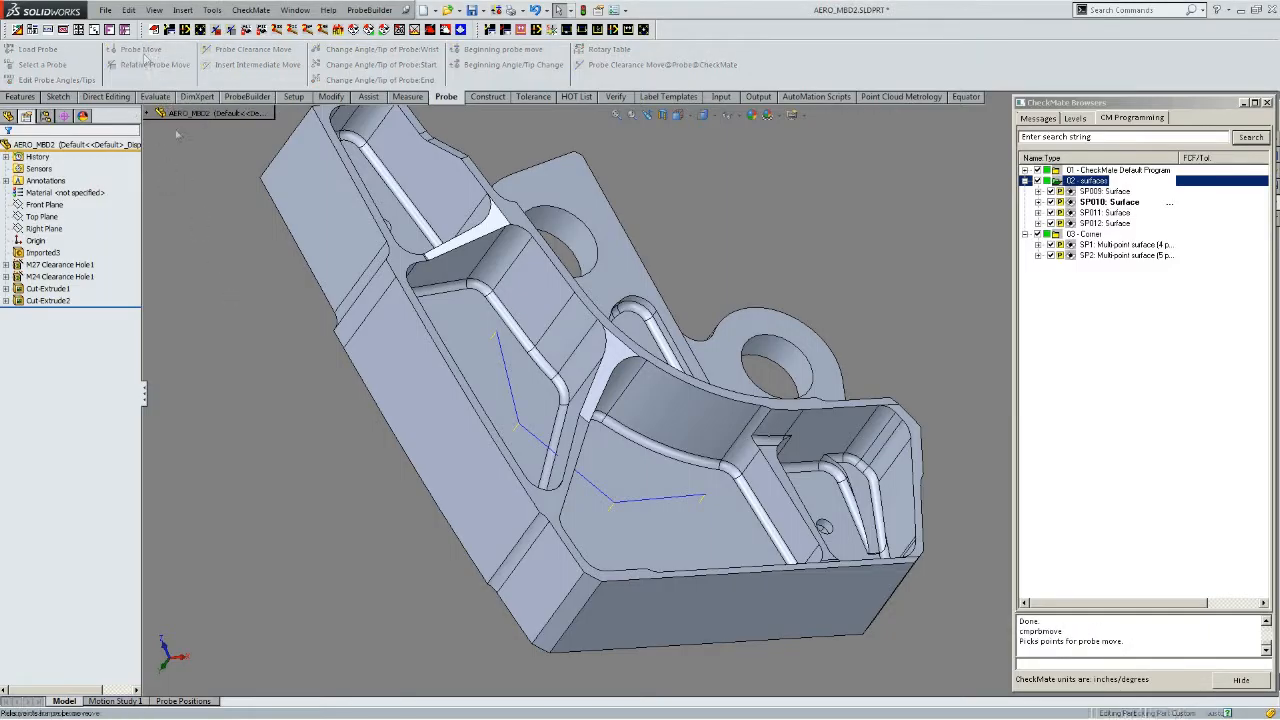
{"action": "left_click", "coordinate": [612, 514]}
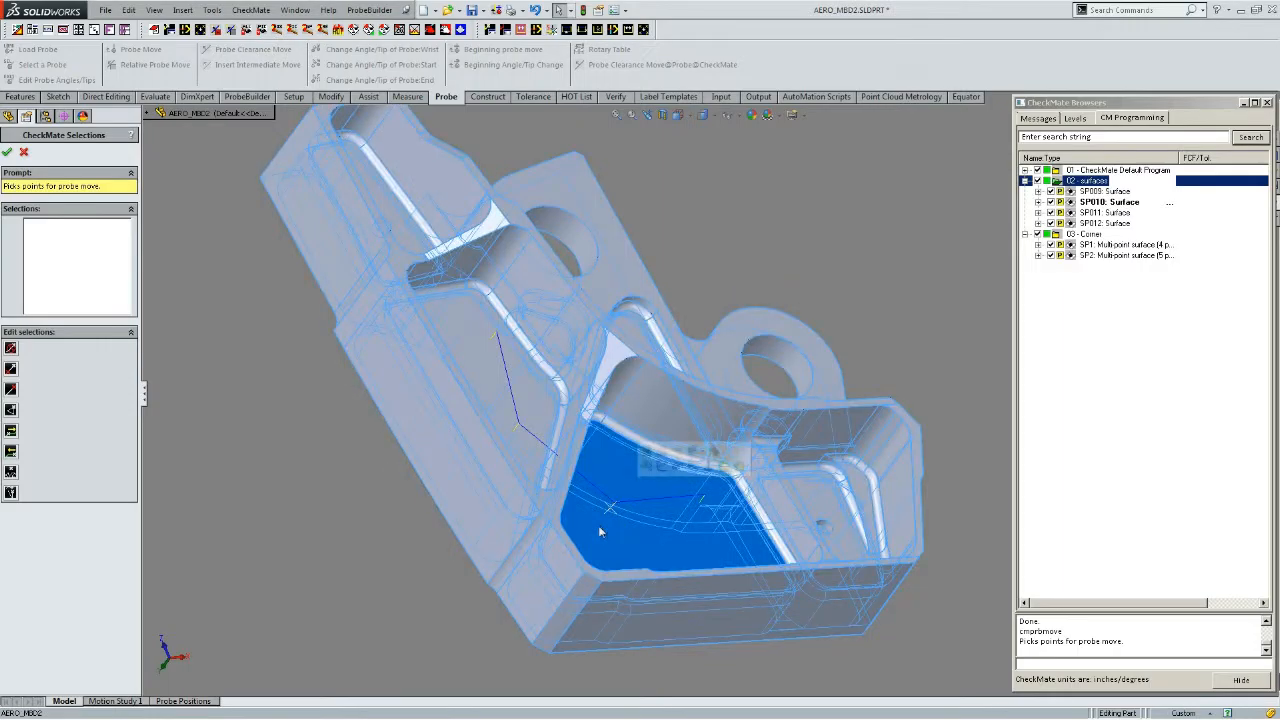
{"action": "left_click", "coordinate": [609, 508]}
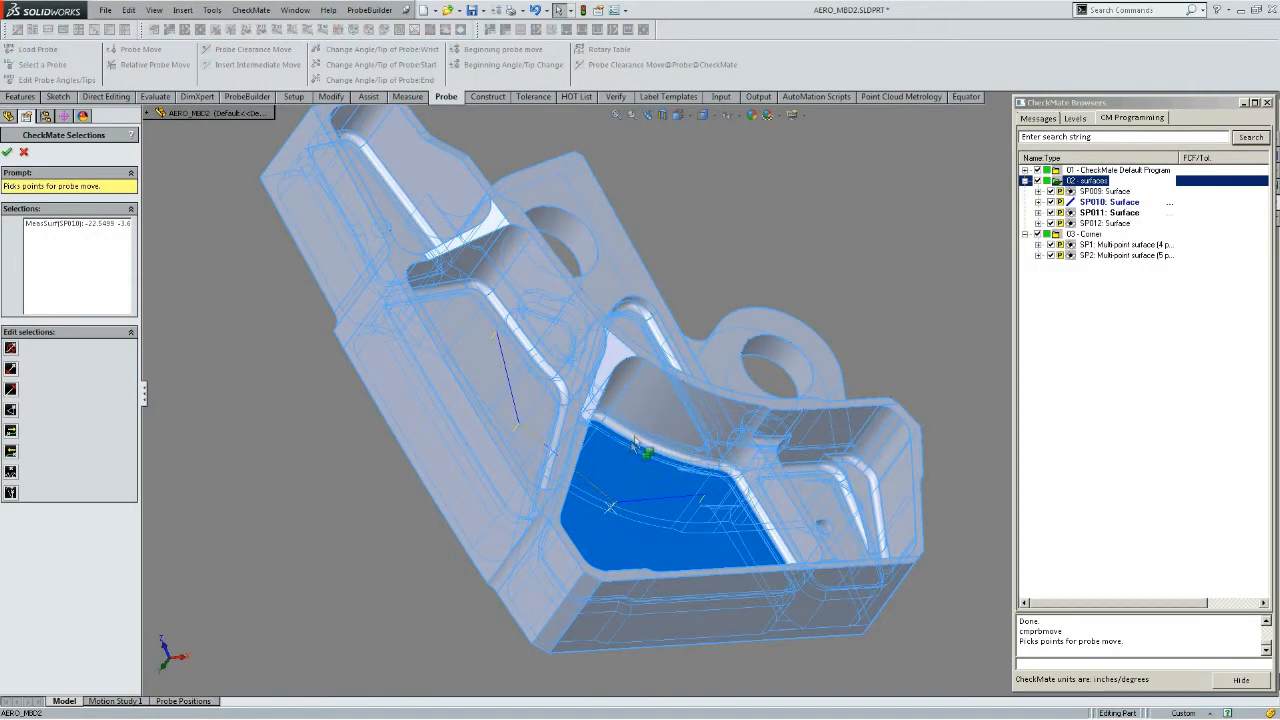
{"action": "left_click", "coordinate": [587, 484]}
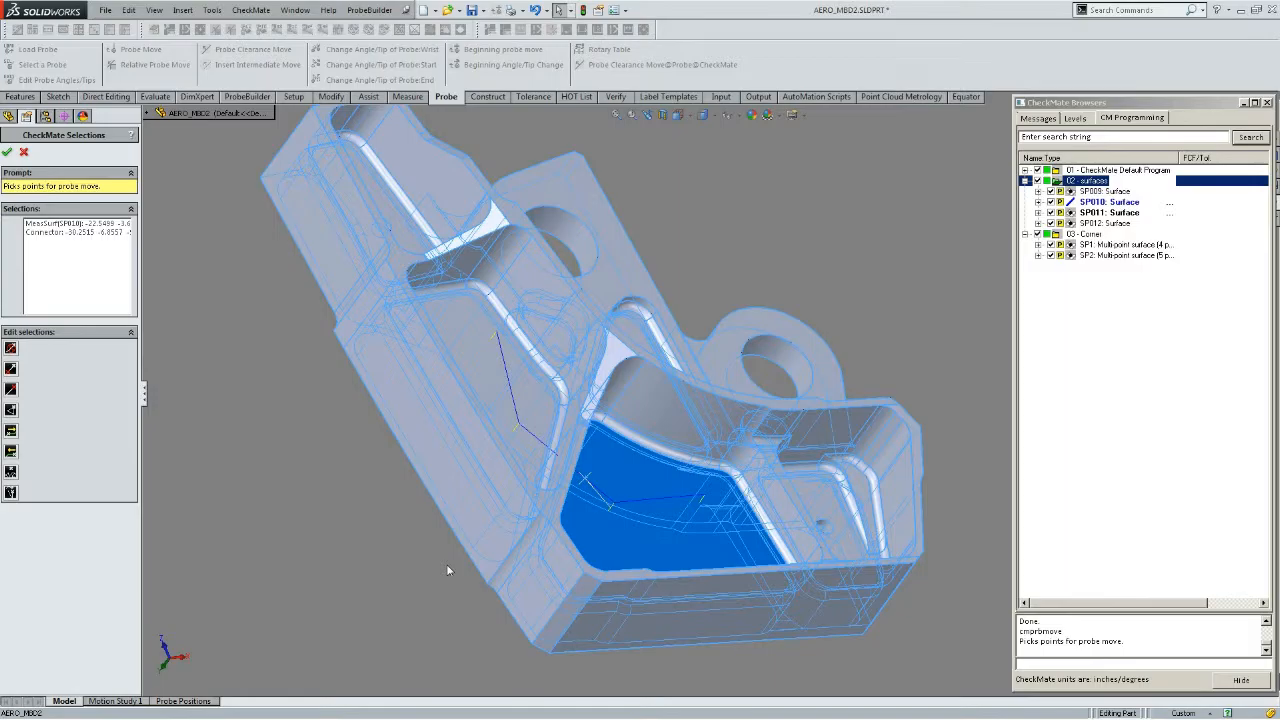
{"action": "right_click", "coordinate": [448, 570]}
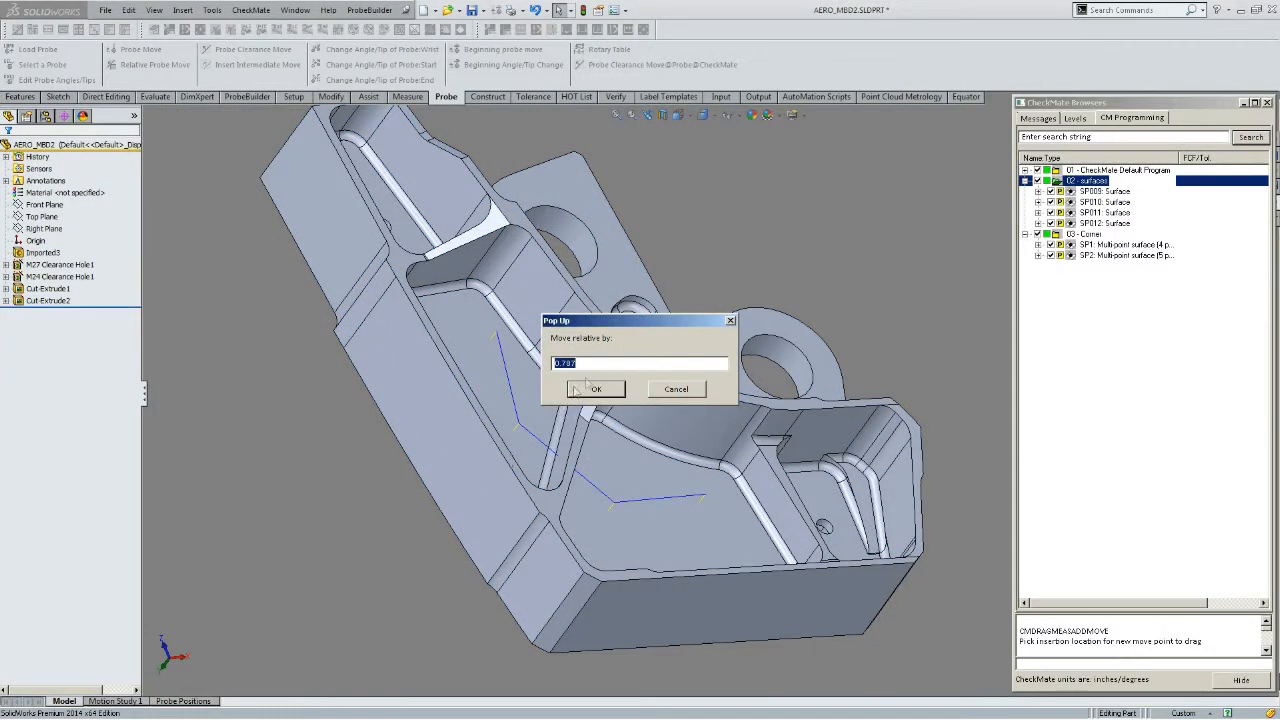
{"action": "type", "text": "1"}
{"action": "left_click", "coordinate": [596, 389]}
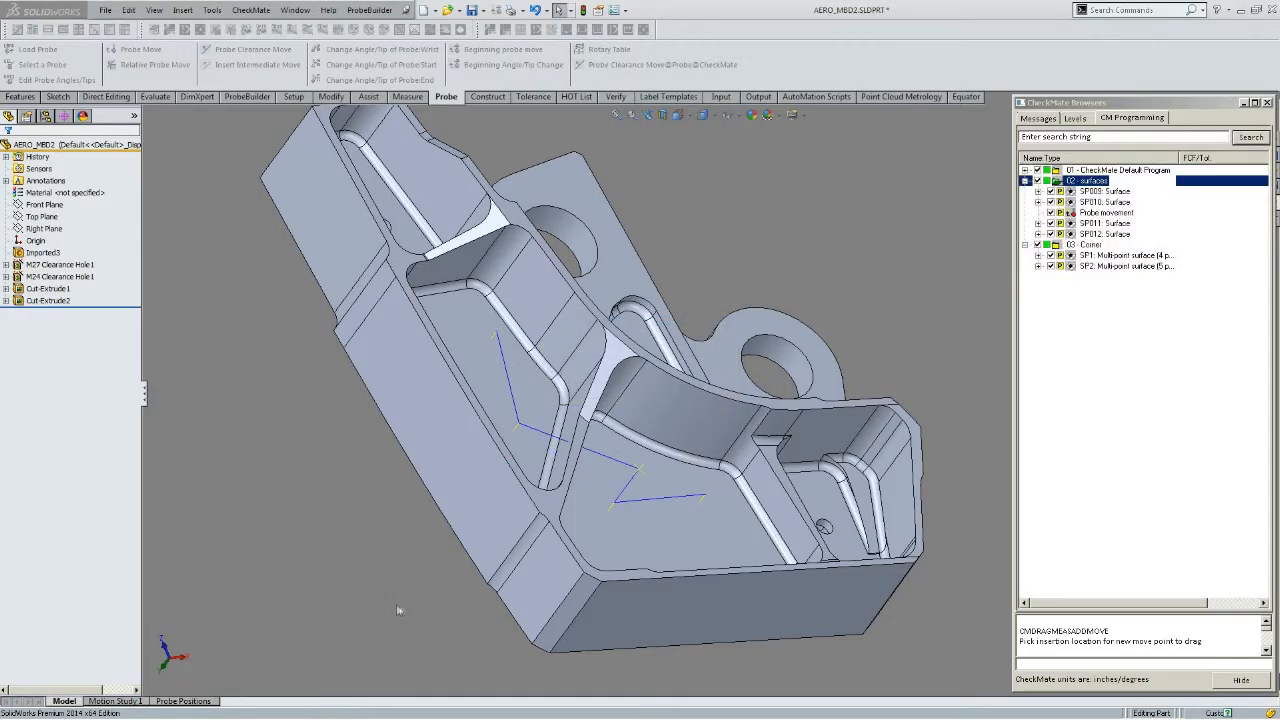
Step: Add a probe move off the SP011 surface measurement in the neighbouring upper pocket with a relative distance of 1 inch
{"action": "mouse_move", "coordinate": [640, 572]}
{"action": "middle_mouse_down"}
{"action": "mouse_move", "coordinate": [638, 463]}
{"action": "mouse_move", "coordinate": [596, 381]}
{"action": "mouse_move", "coordinate": [629, 561]}
{"action": "middle_mouse_up"}
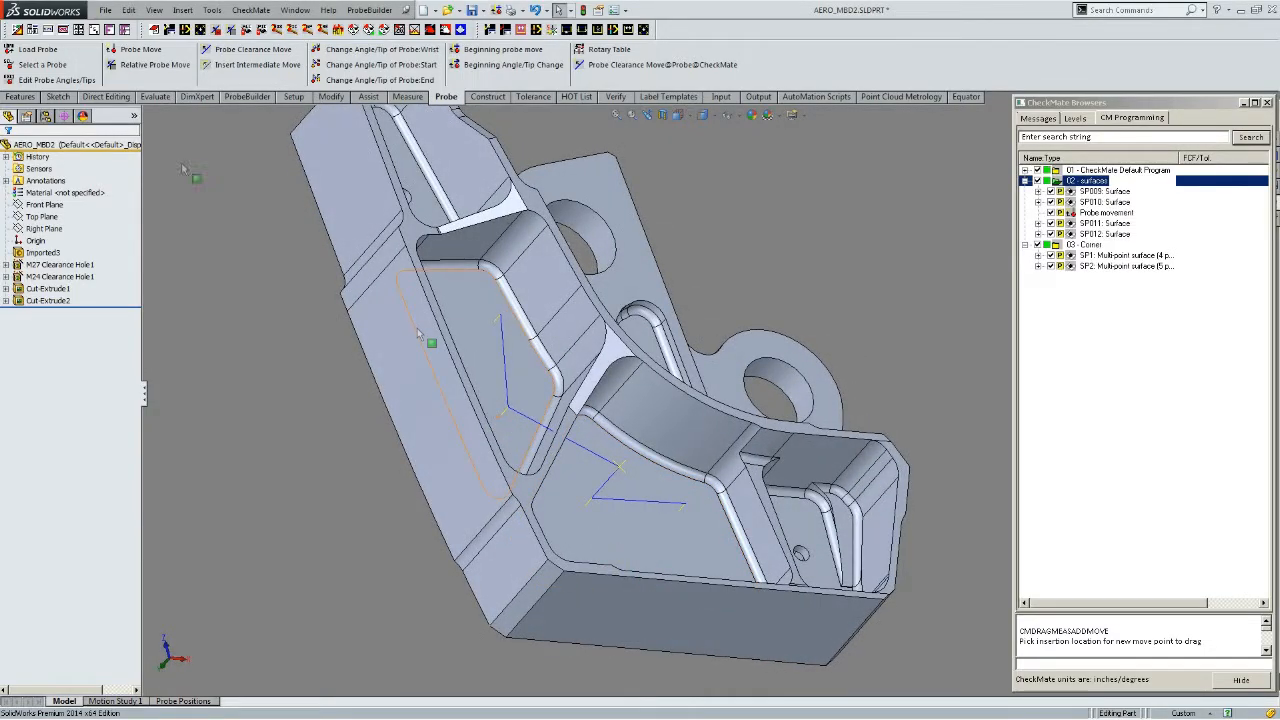
{"action": "left_click", "coordinate": [129, 54]}
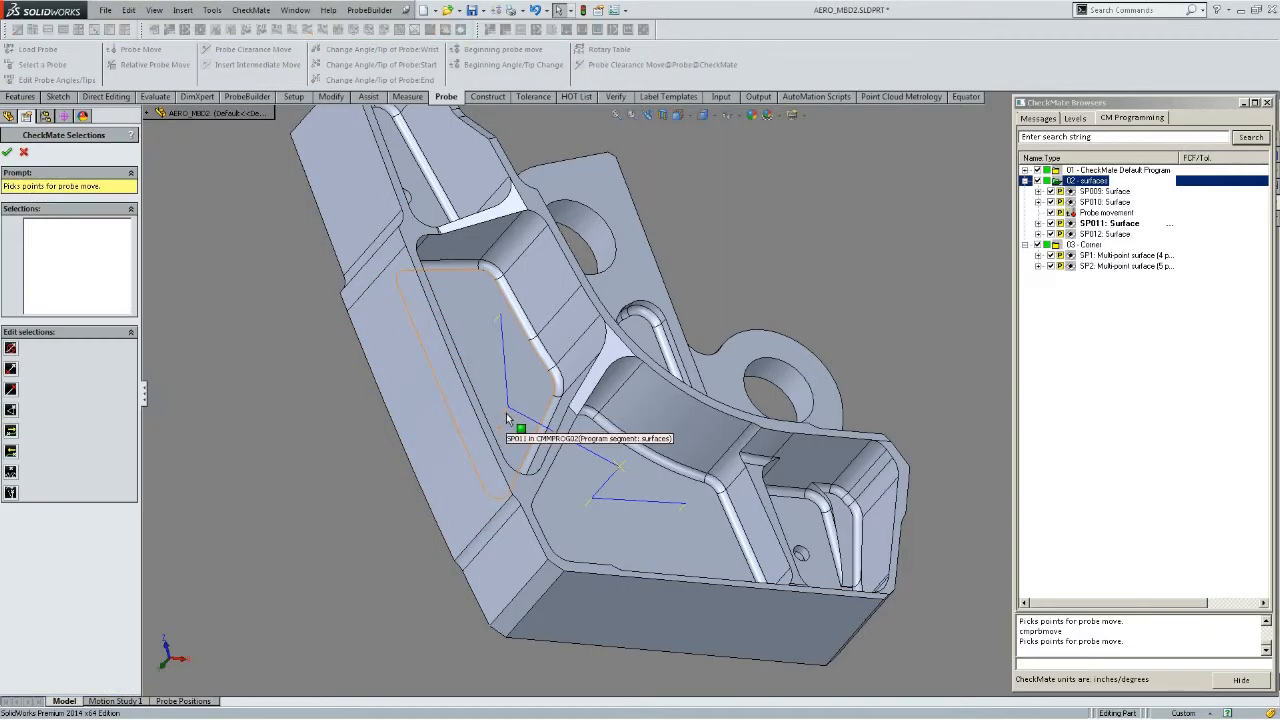
{"action": "left_click", "coordinate": [507, 416]}
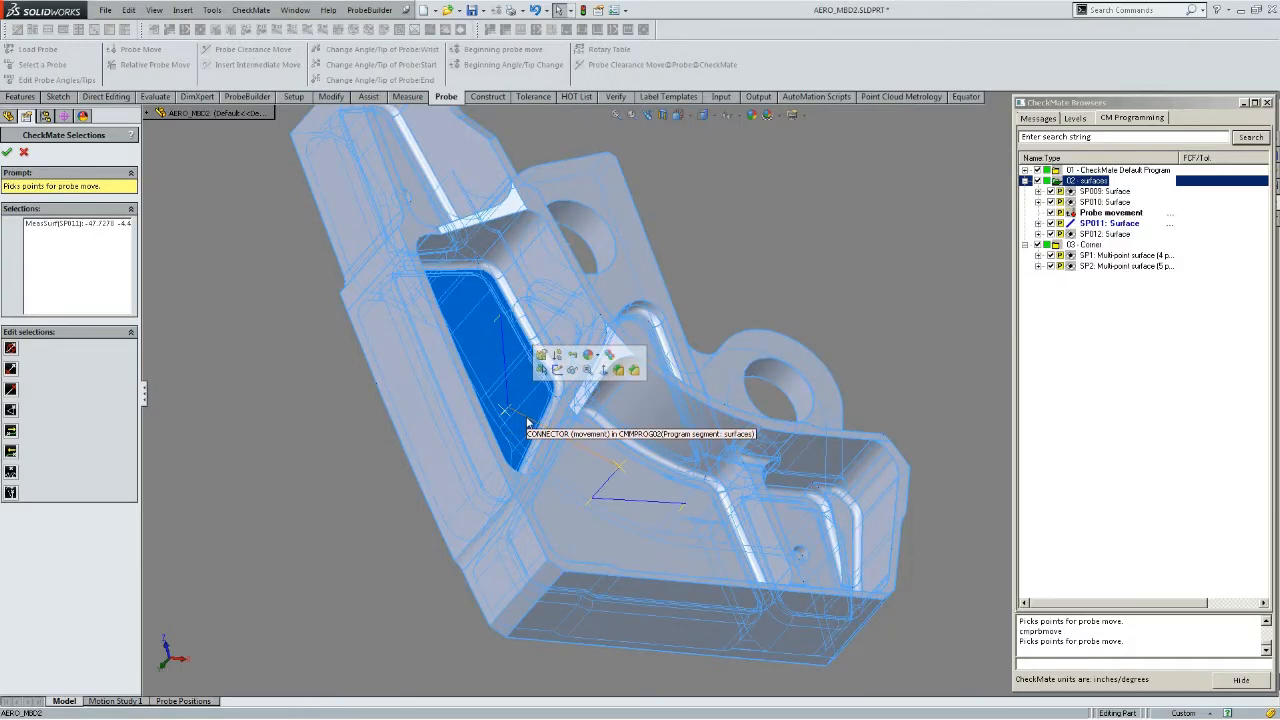
{"action": "left_click", "coordinate": [526, 420]}
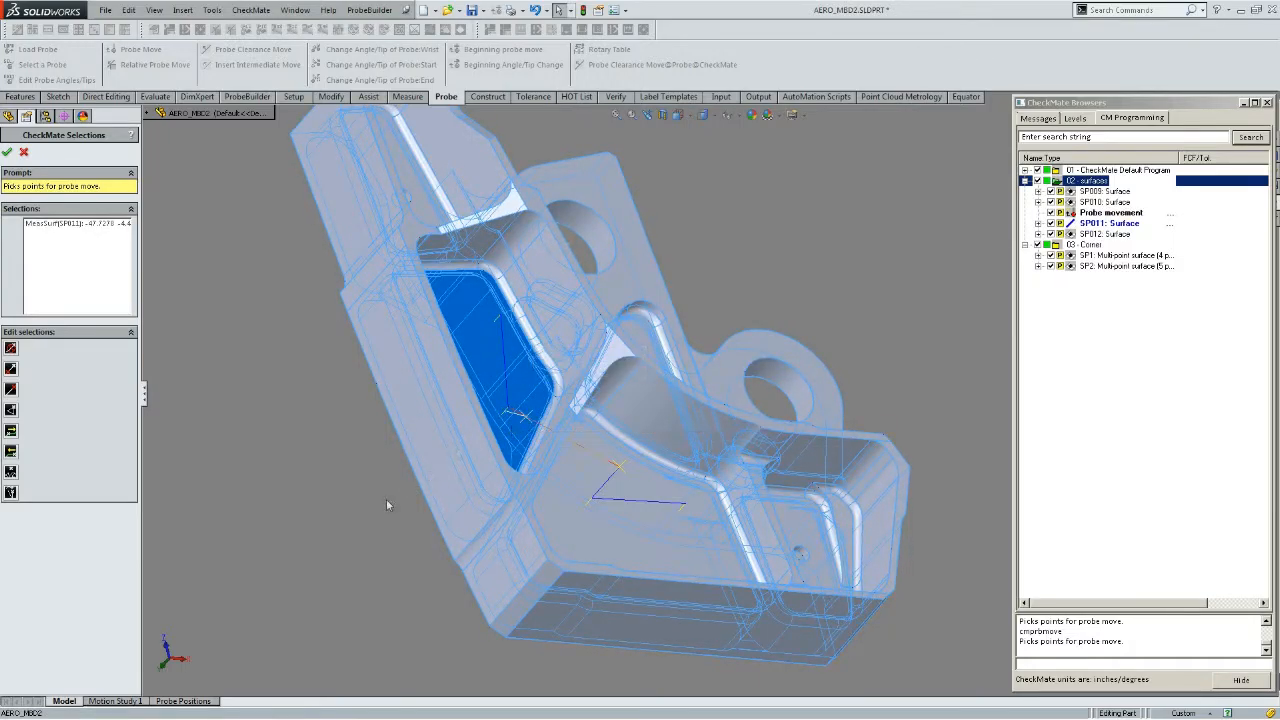
{"action": "right_click", "coordinate": [302, 452]}
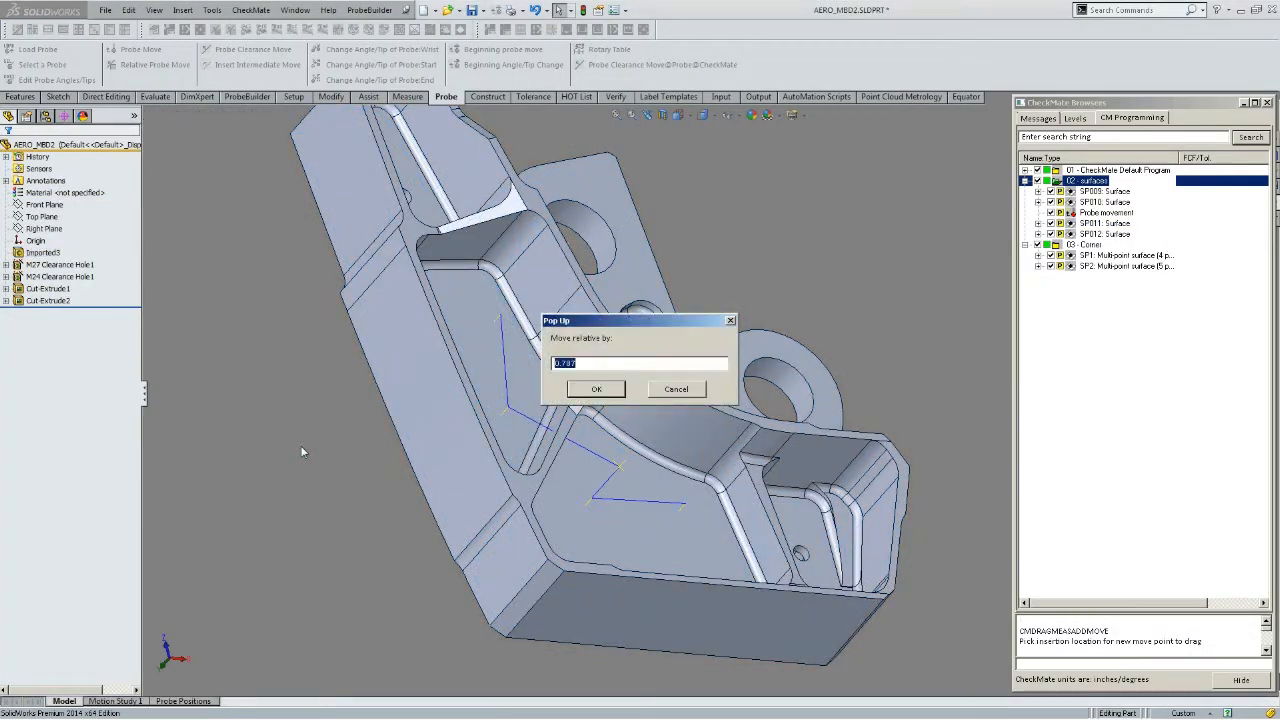
{"action": "type", "text": "1"}
{"action": "left_click", "coordinate": [602, 389]}
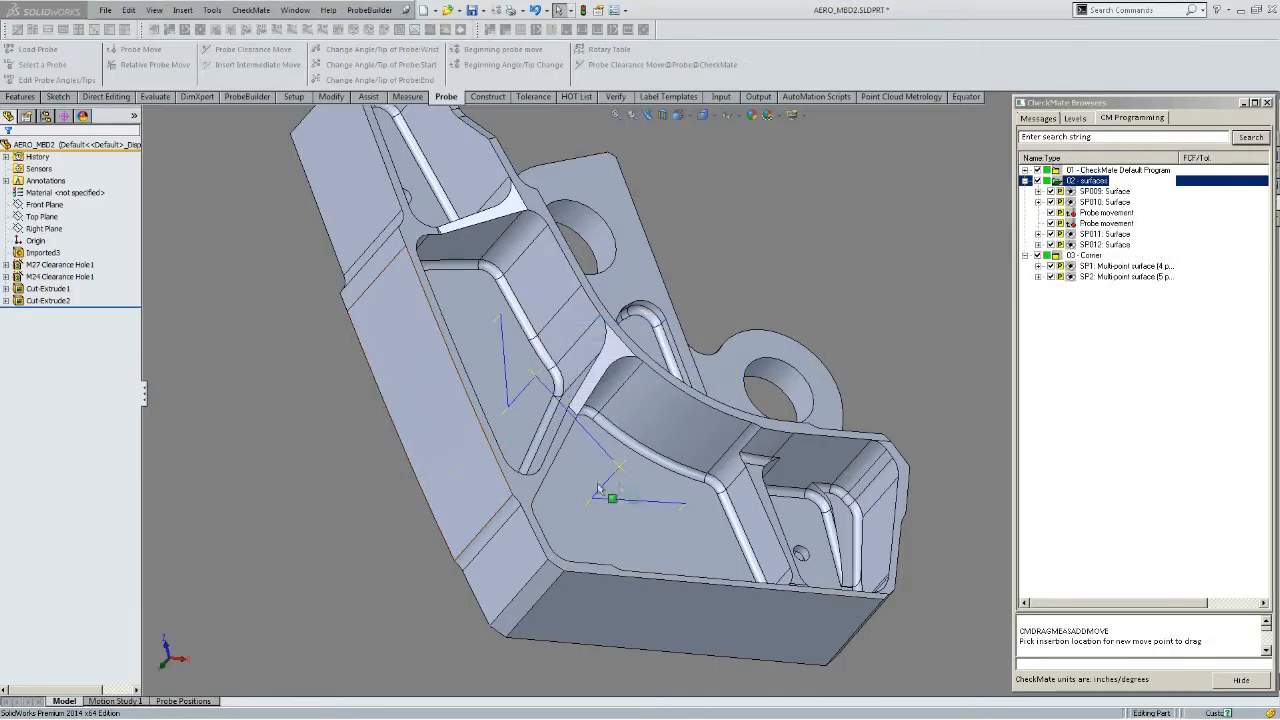
Step: Switch the current program segment from surfaces to CheckMate Default Program
{"action": "middle_click_drag", "start_coordinate": [648, 520], "coordinate": [614, 491]}
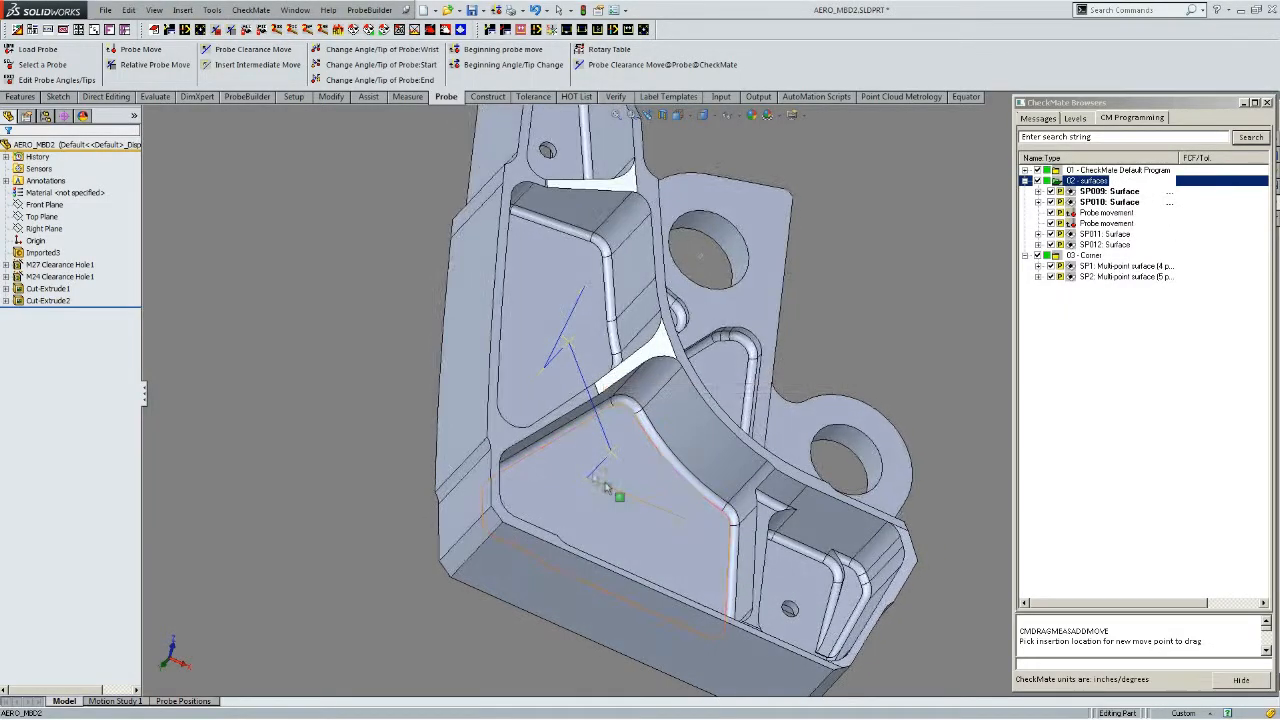
{"action": "middle_click_drag", "start_coordinate": [645, 462], "coordinate": [583, 528]}
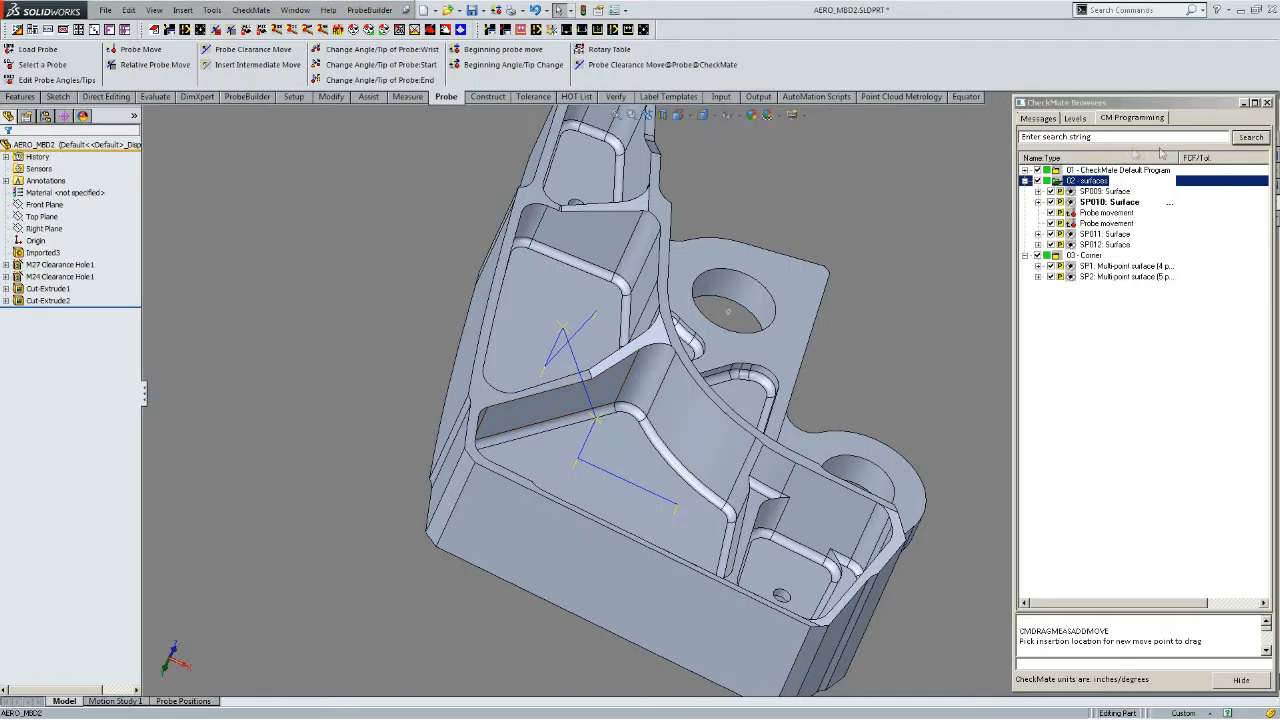
{"action": "left_click", "coordinate": [1104, 170]}
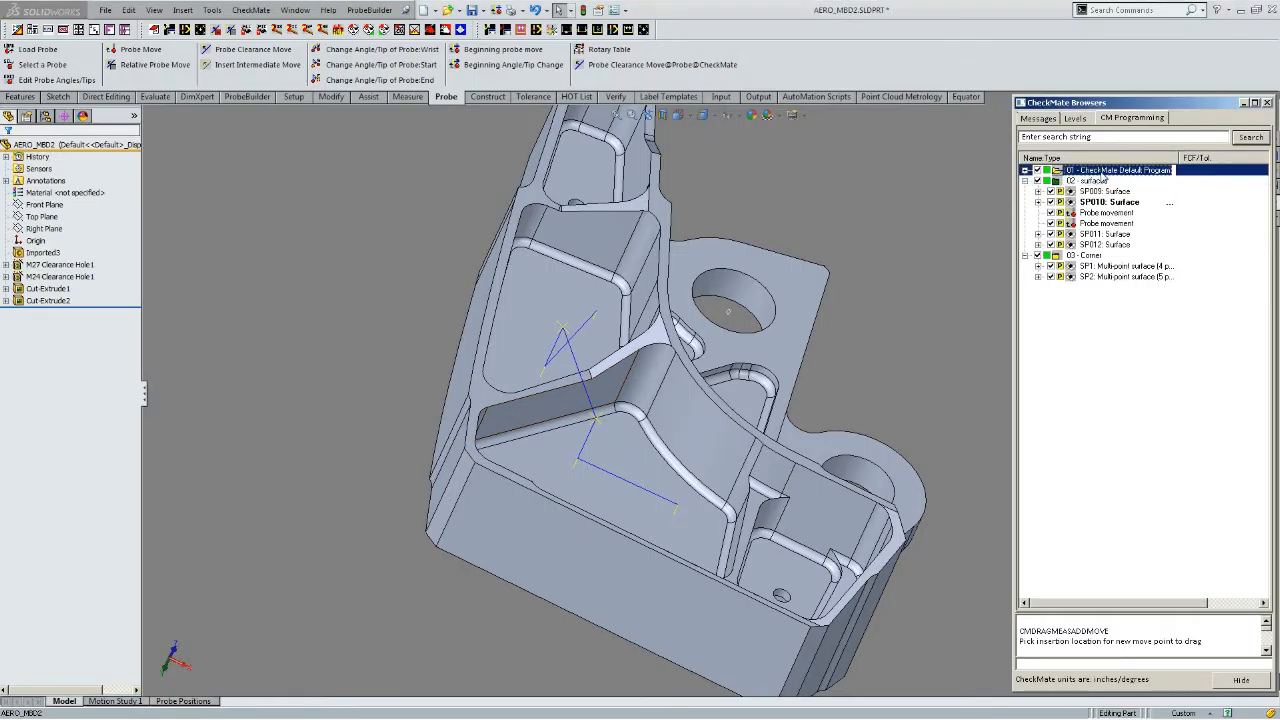
{"action": "right_click", "coordinate": [1101, 173]}
{"action": "left_click", "coordinate": [1123, 194]}
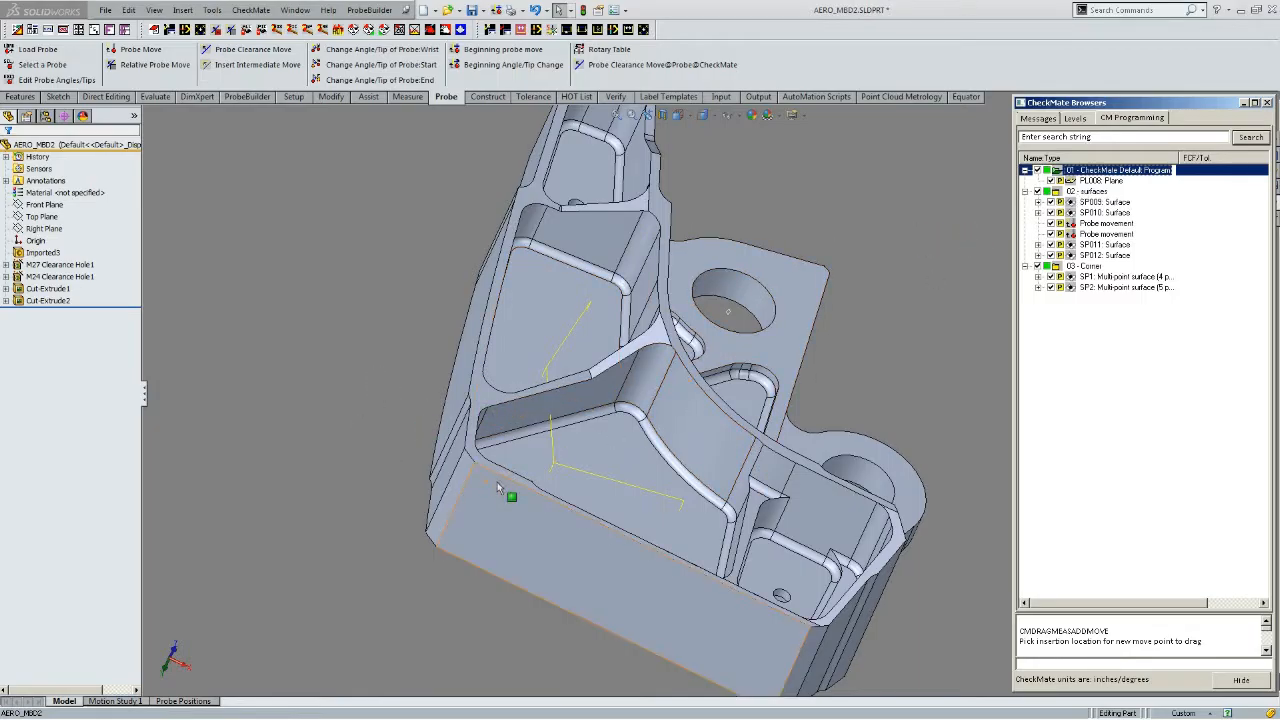
Step: Add a probe move to the PL008 plane path at its corner point in the lower pocket, with a relative distance of 1 inch
{"action": "middle_click_drag", "start_coordinate": [357, 512], "coordinate": [364, 548]}
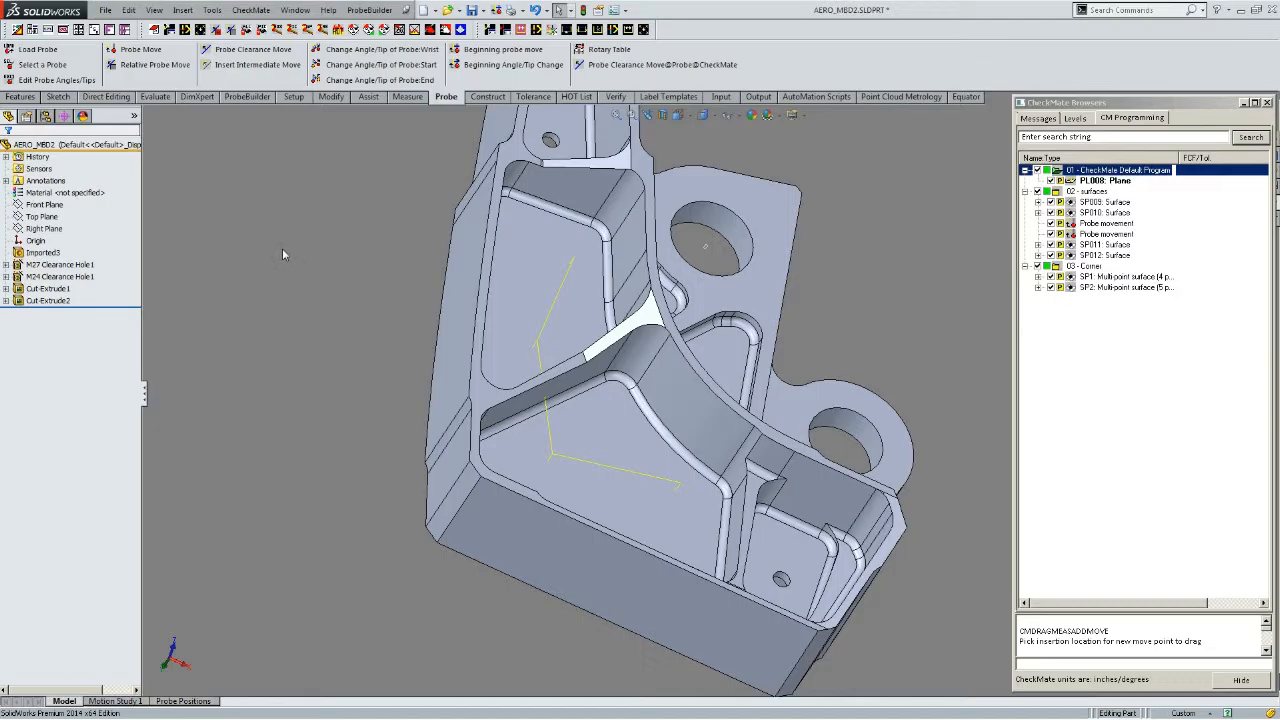
{"action": "left_click", "coordinate": [145, 52]}
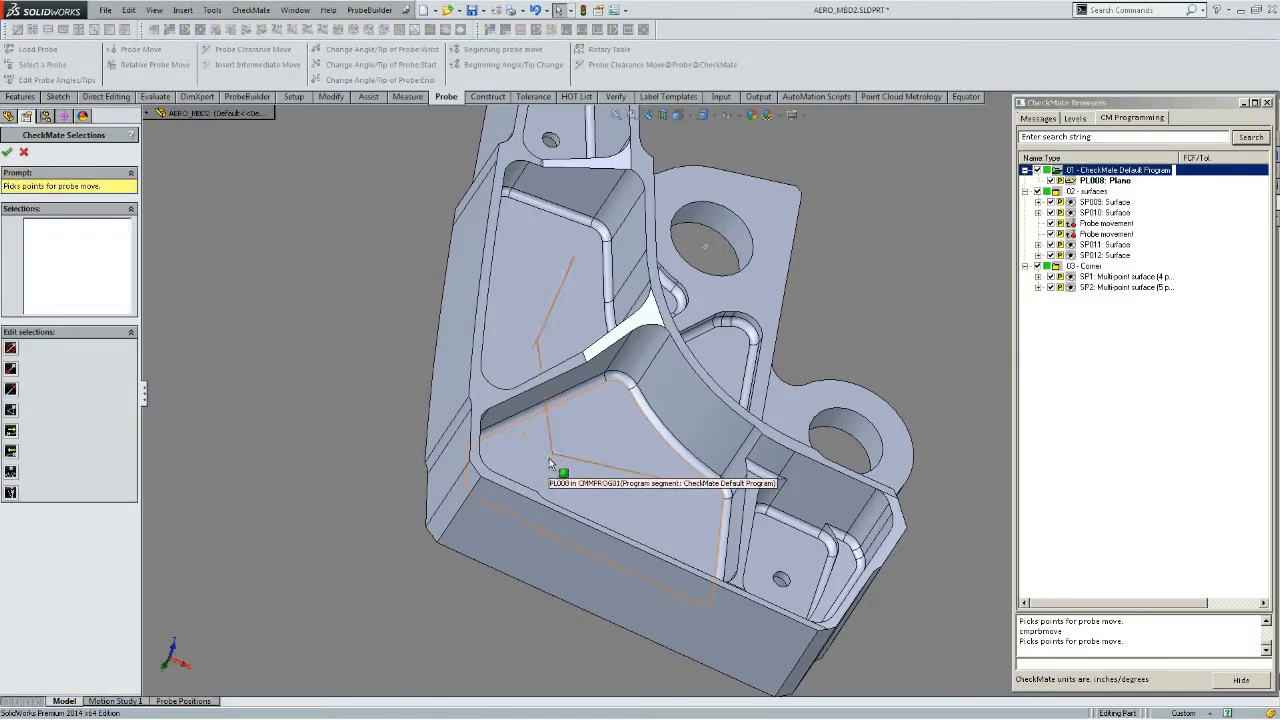
{"action": "left_click", "coordinate": [517, 447]}
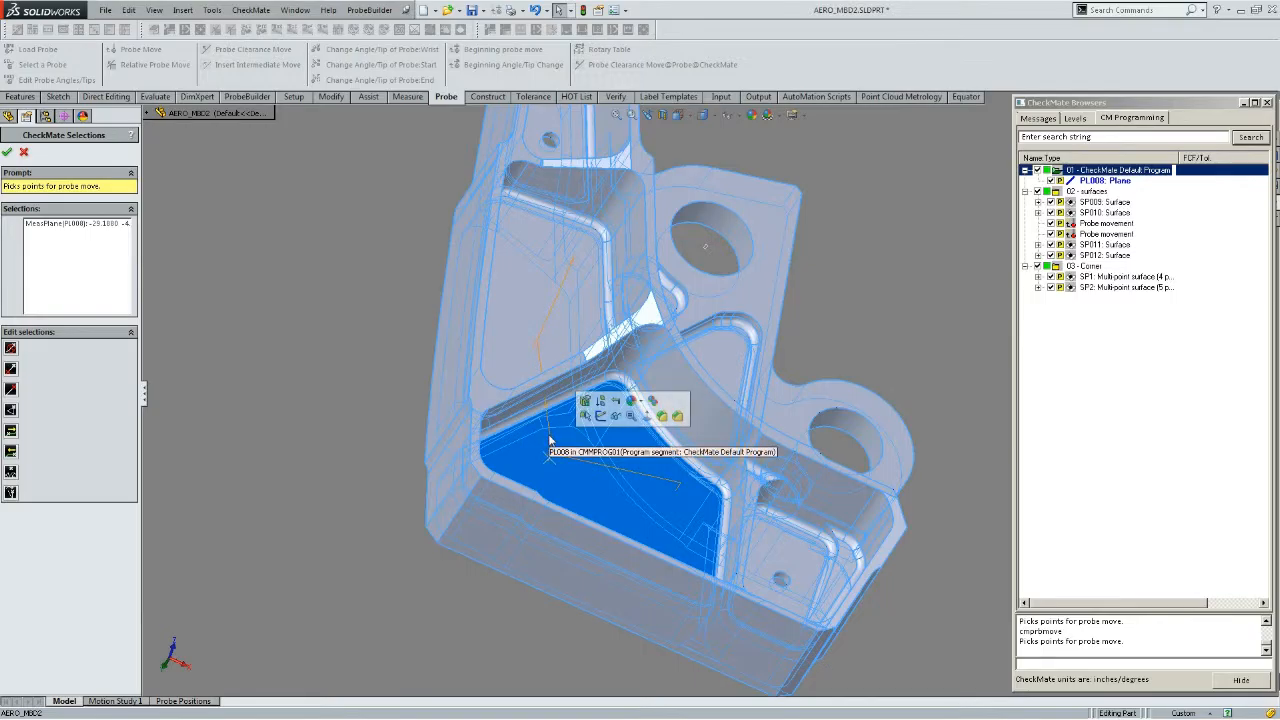
{"action": "left_click", "coordinate": [549, 440]}
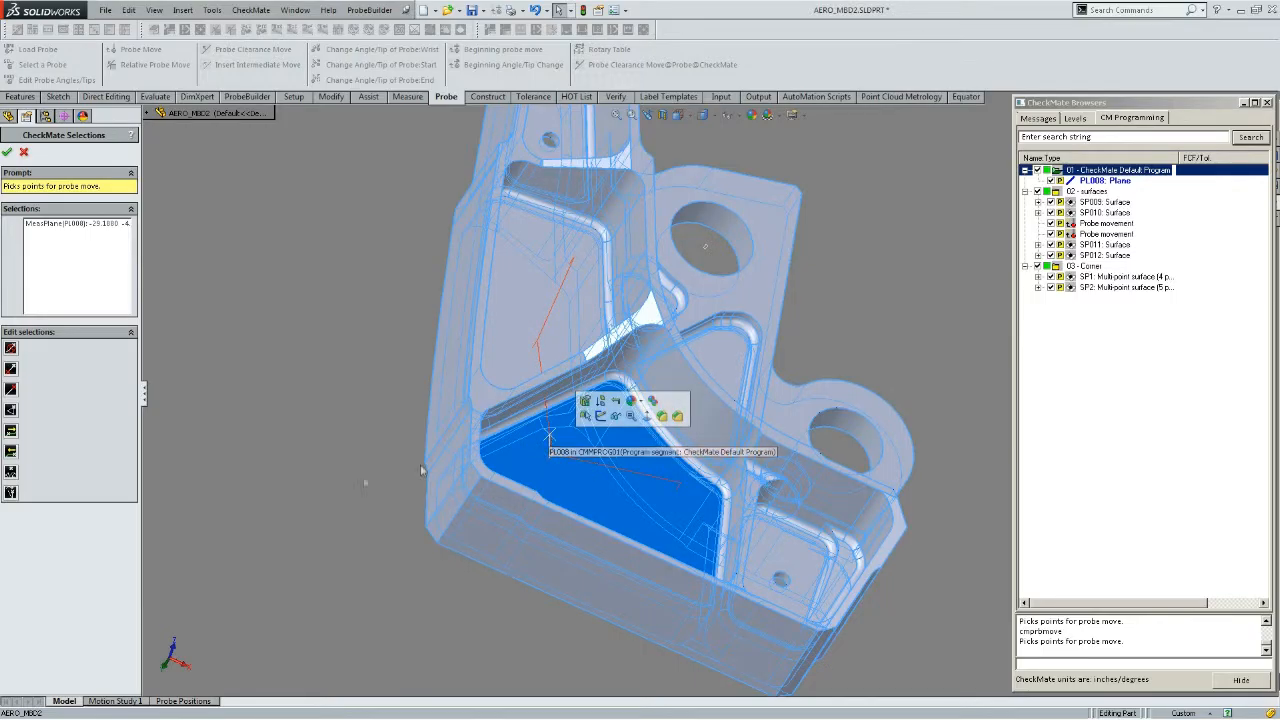
{"action": "right_click", "coordinate": [291, 430]}
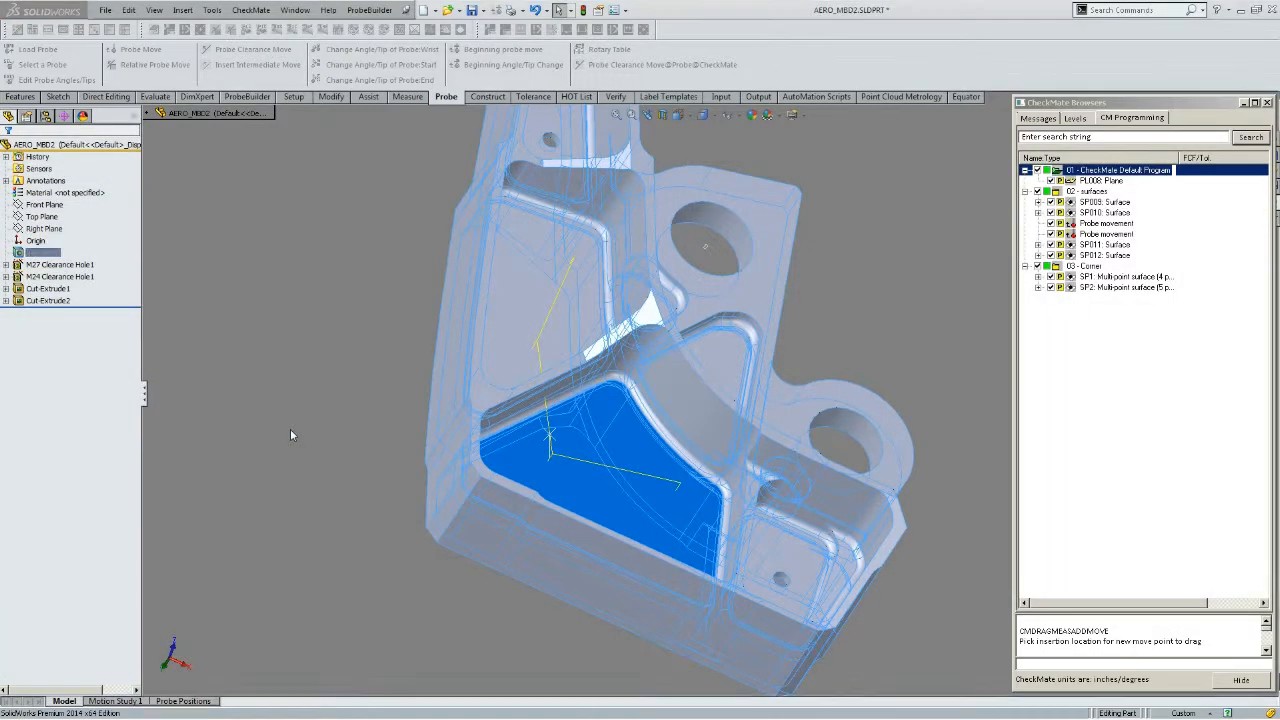
{"action": "type", "text": "1"}
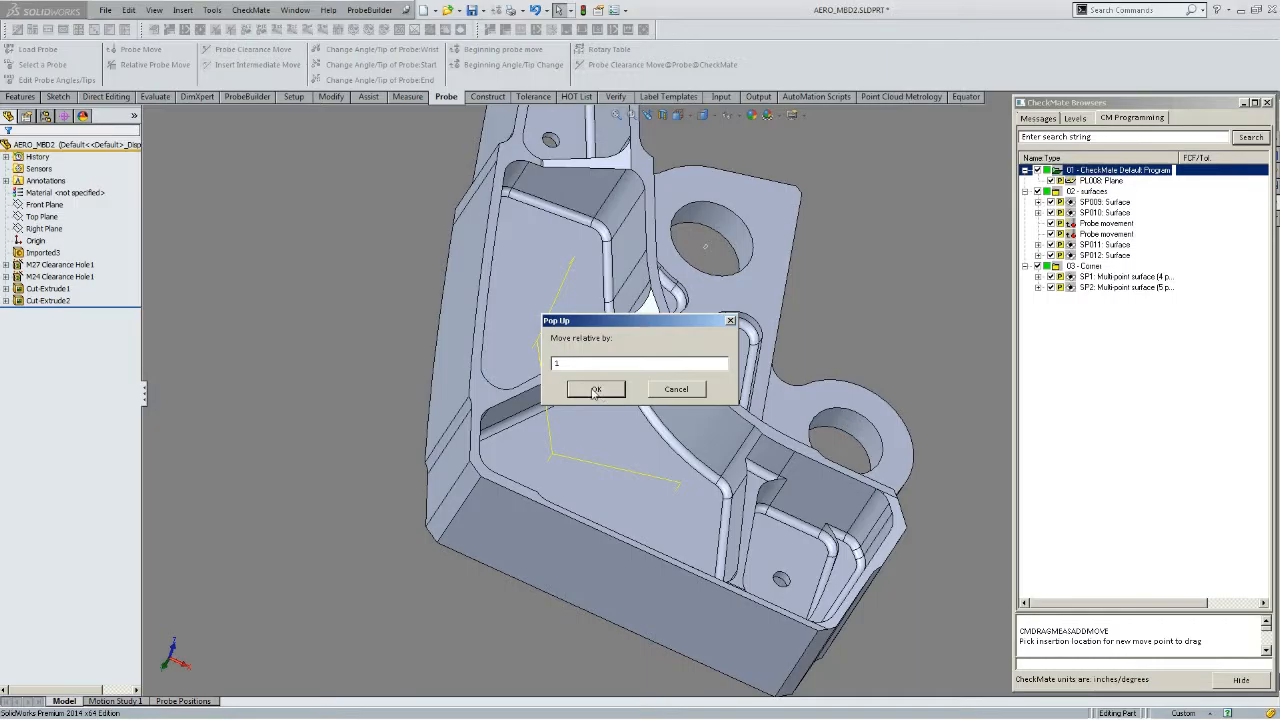
{"action": "left_click", "coordinate": [595, 390]}
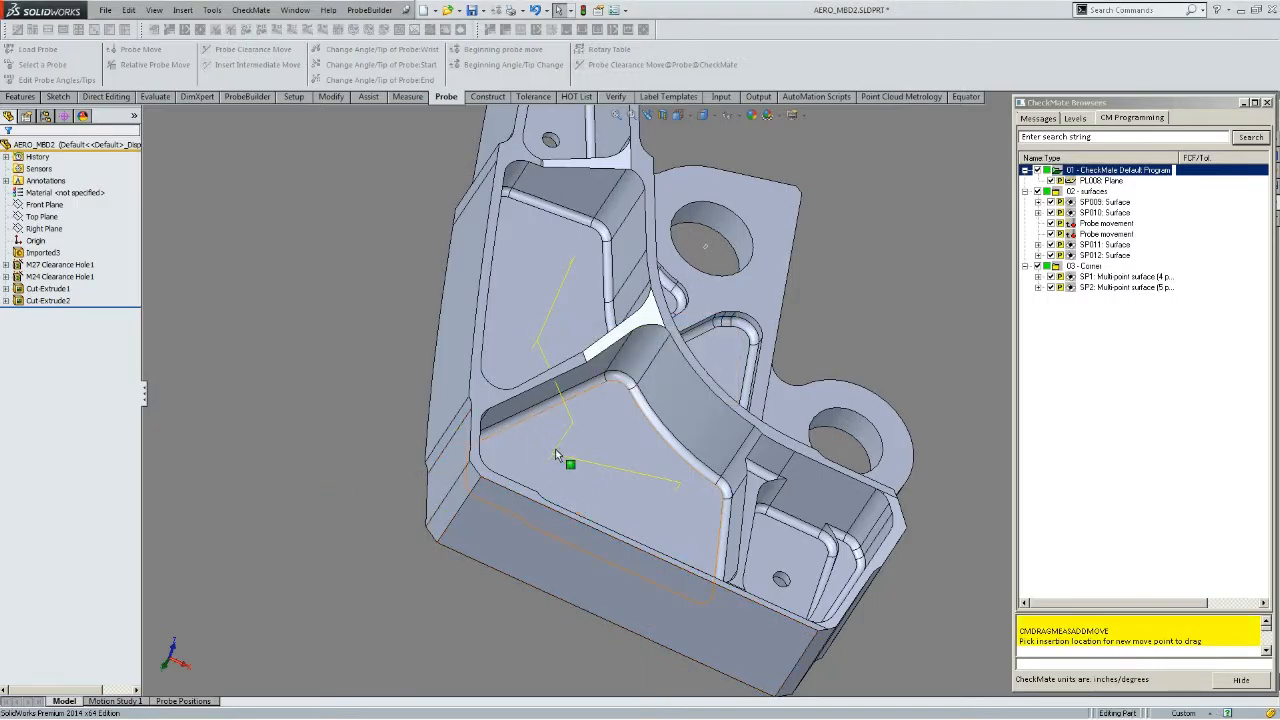
Step: Add a second probe move to the PL008 plane path in the upper pocket, accepting the default relative distance
{"action": "mouse_move", "coordinate": [608, 477]}
{"action": "middle_mouse_down"}
{"action": "mouse_move", "coordinate": [620, 346]}
{"action": "mouse_move", "coordinate": [586, 294]}
{"action": "mouse_move", "coordinate": [600, 294]}
{"action": "mouse_move", "coordinate": [608, 454]}
{"action": "middle_mouse_up"}
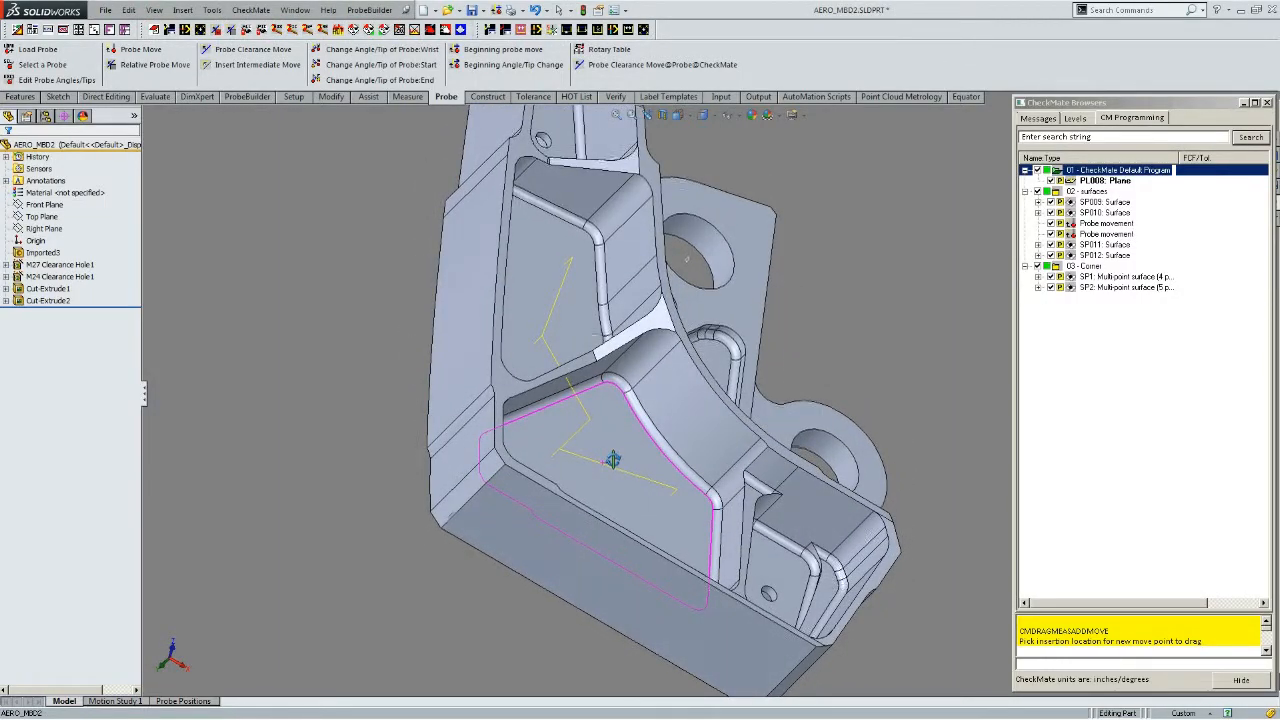
{"action": "left_click", "coordinate": [563, 424]}
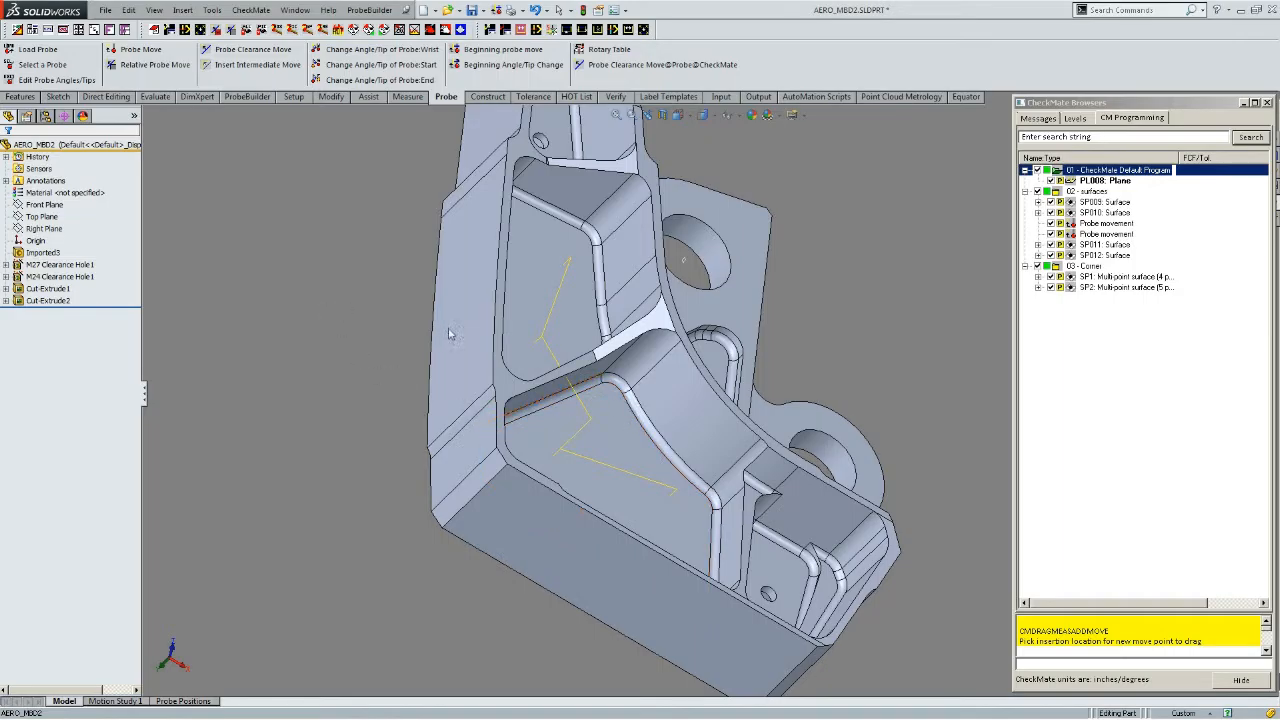
{"action": "left_click", "coordinate": [136, 52]}
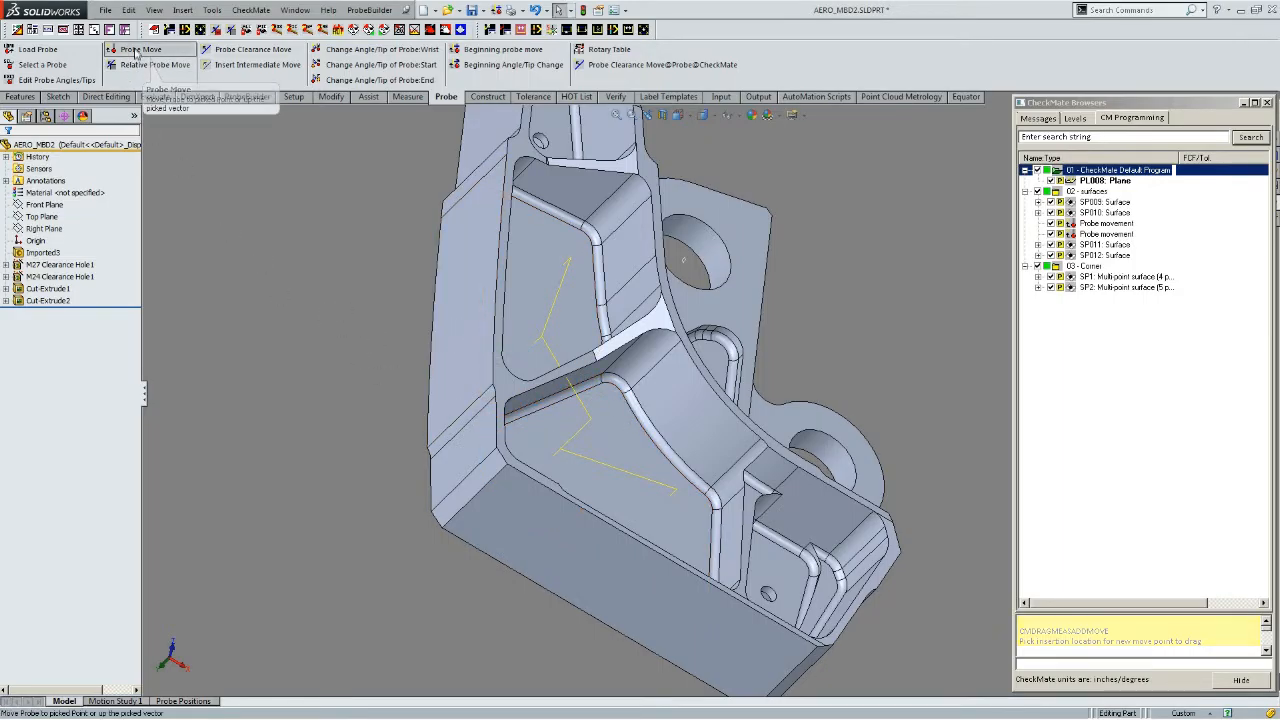
{"action": "left_click", "coordinate": [533, 364]}
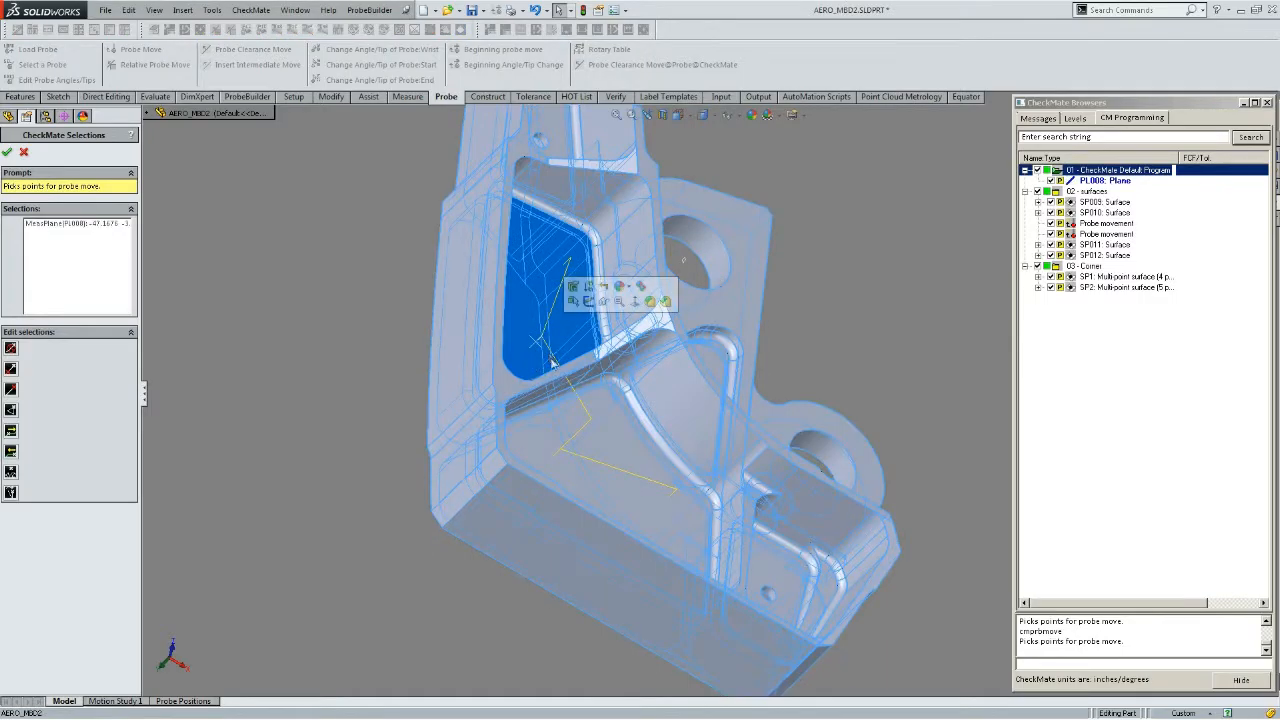
{"action": "left_click", "coordinate": [553, 362]}
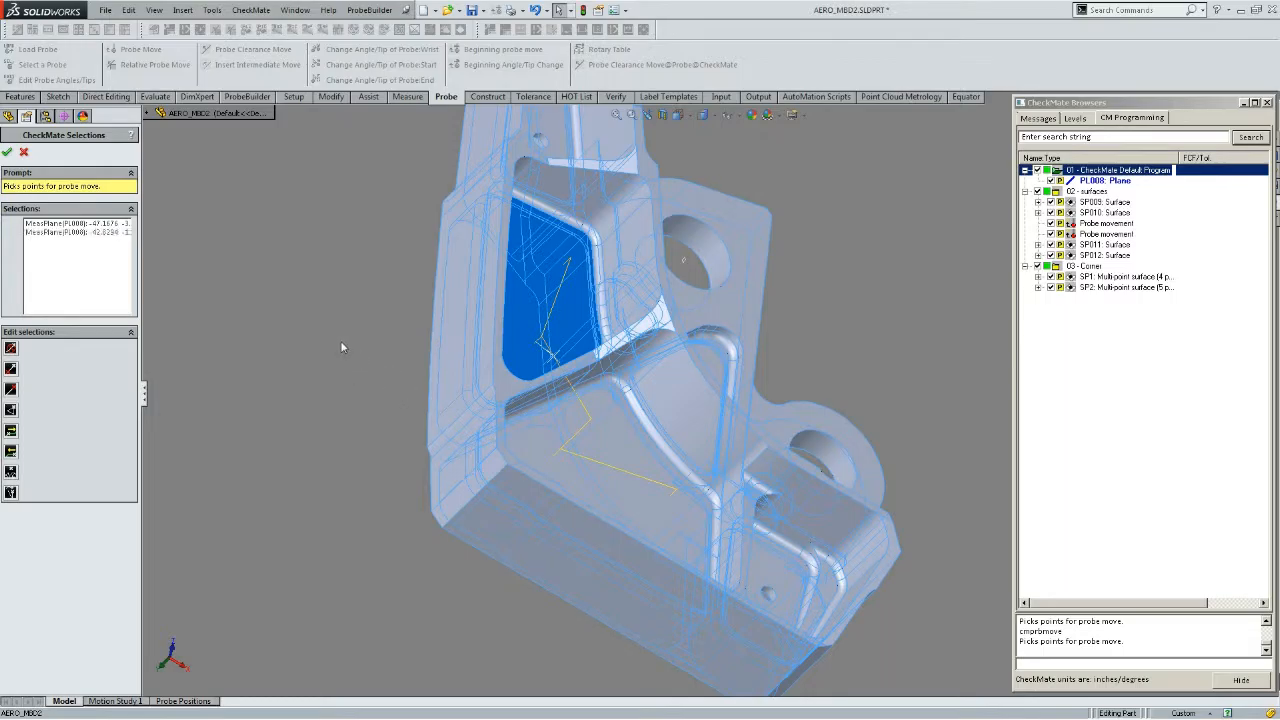
{"action": "key", "text": "Return"}
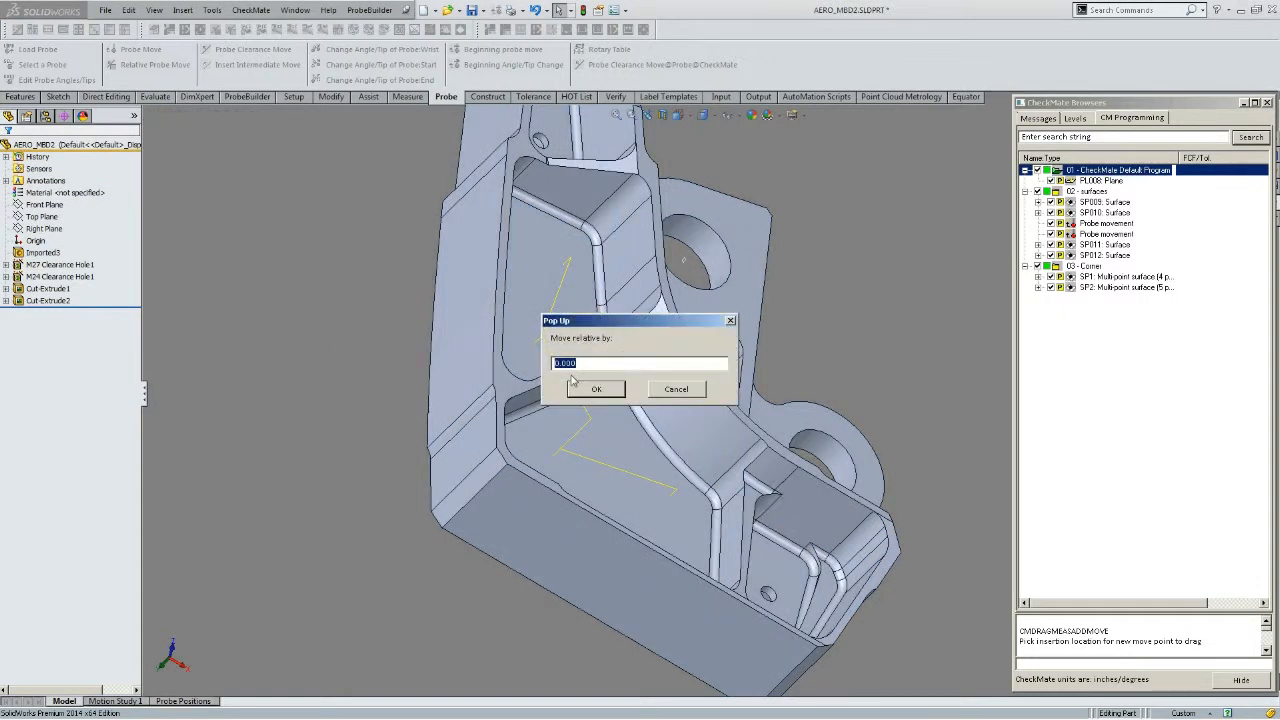
{"action": "left_click", "coordinate": [590, 390]}
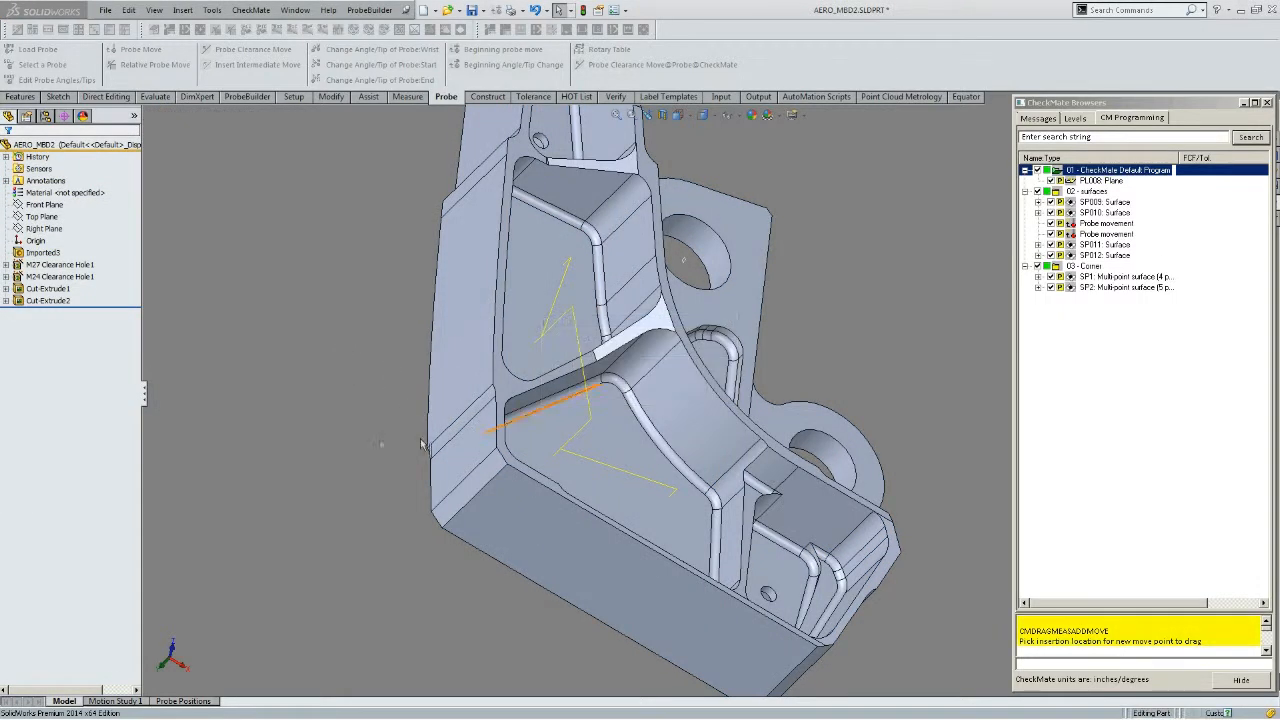
Step: Remove the augmented move point in the upper pocket from the PL008 plane path
{"action": "middle_click_drag", "start_coordinate": [665, 490], "coordinate": [561, 375]}
{"action": "middle_click_drag", "start_coordinate": [609, 429], "coordinate": [592, 540]}
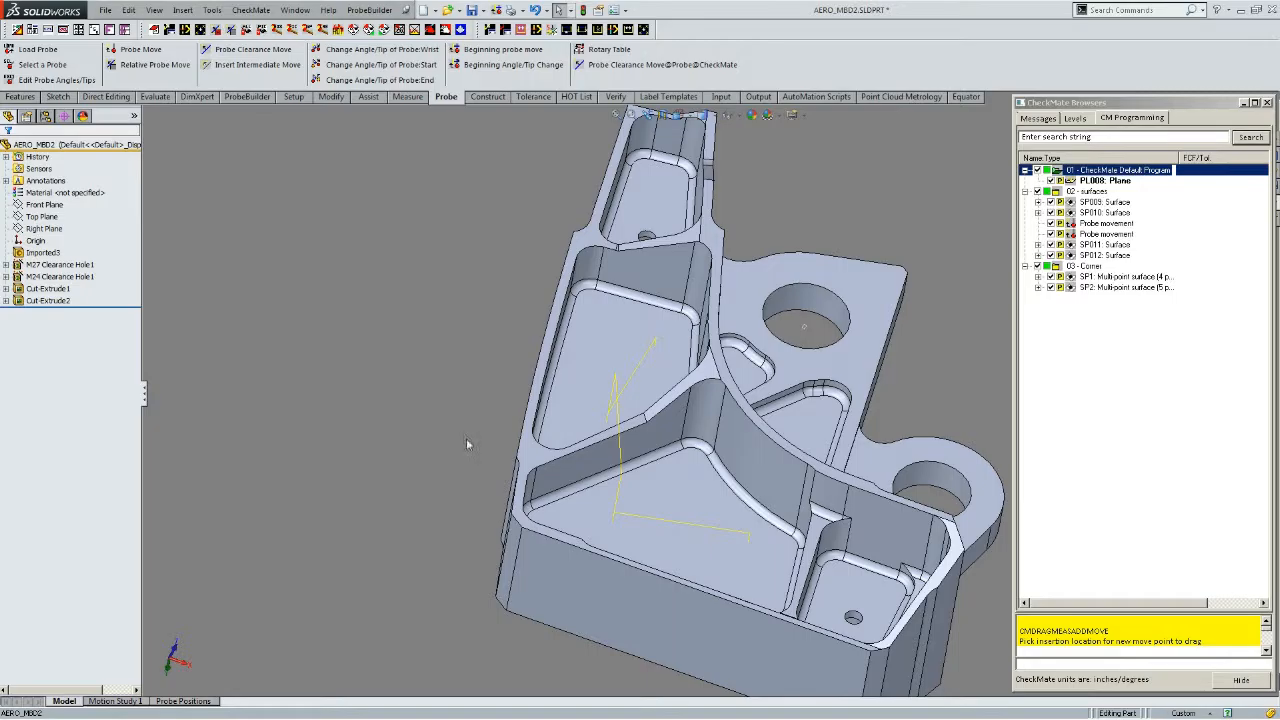
{"action": "middle_click_drag", "start_coordinate": [492, 490], "coordinate": [531, 531]}
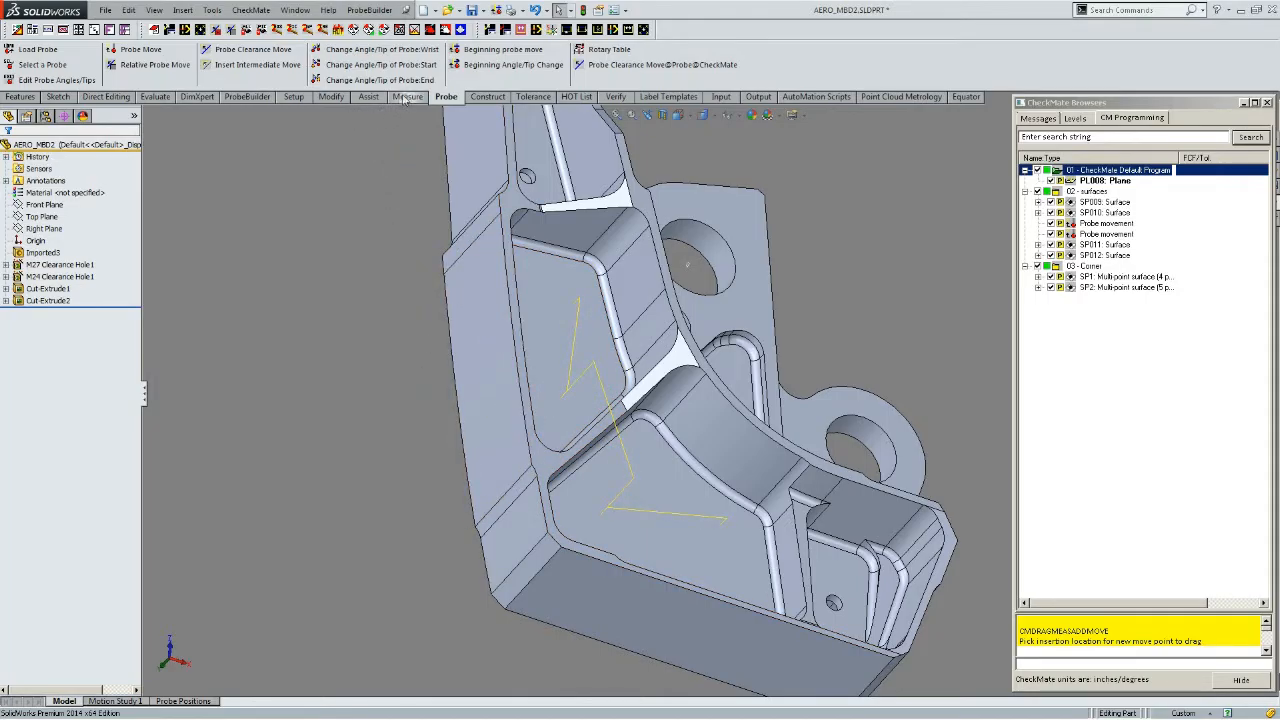
{"action": "left_click", "coordinate": [331, 97]}
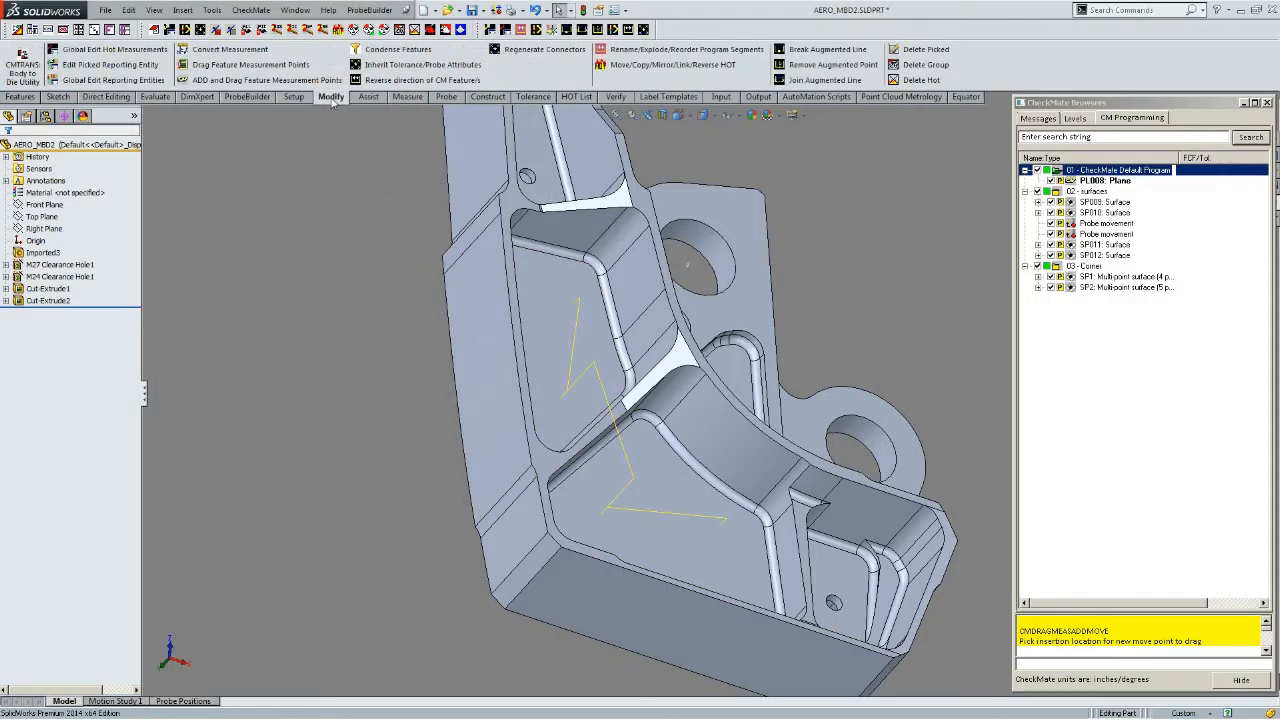
{"action": "left_click", "coordinate": [832, 66]}
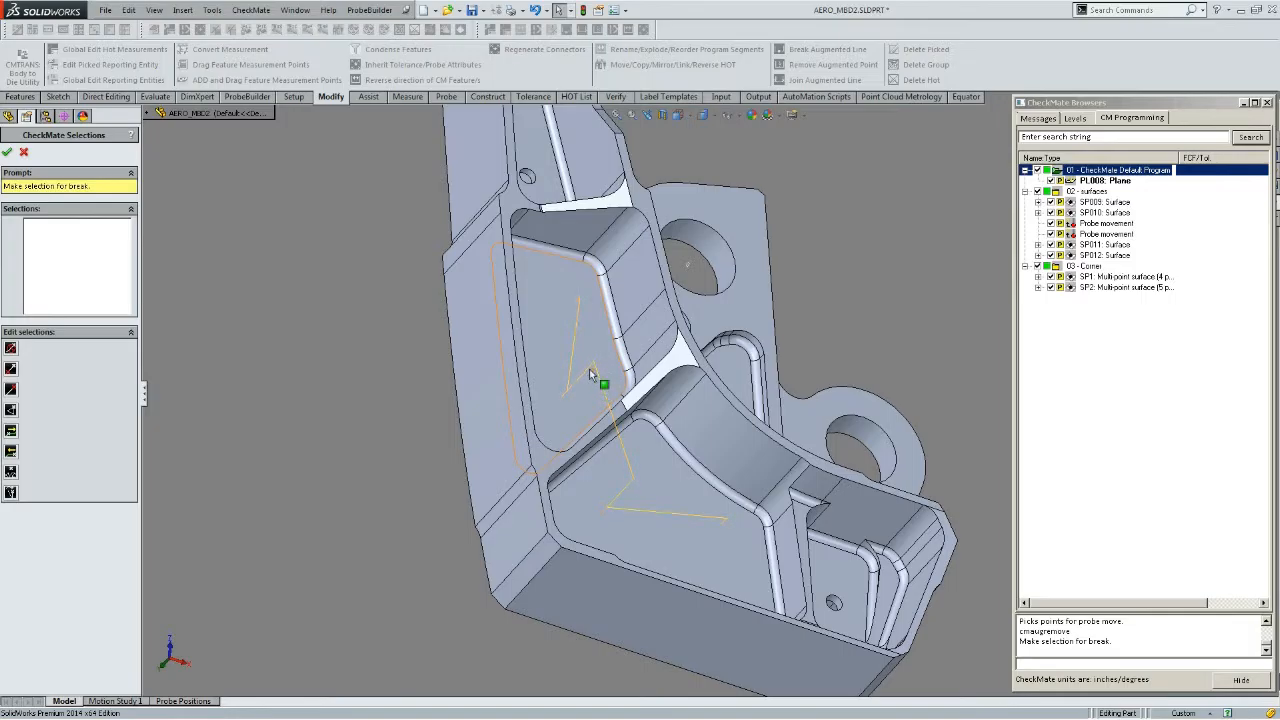
{"action": "left_click", "coordinate": [569, 382]}
{"action": "right_click", "coordinate": [387, 298]}
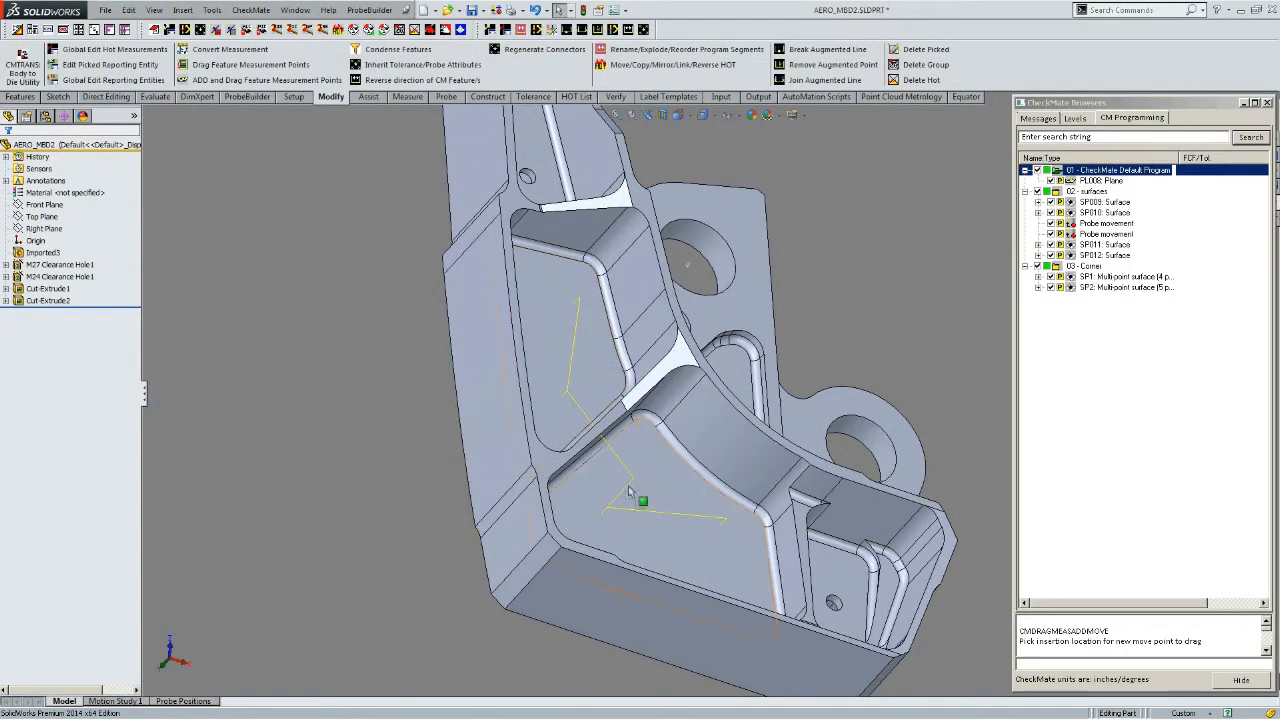
Step: Switch the current program segment from CheckMate Default Program to Corner
{"action": "middle_click_drag", "start_coordinate": [625, 465], "coordinate": [649, 454]}
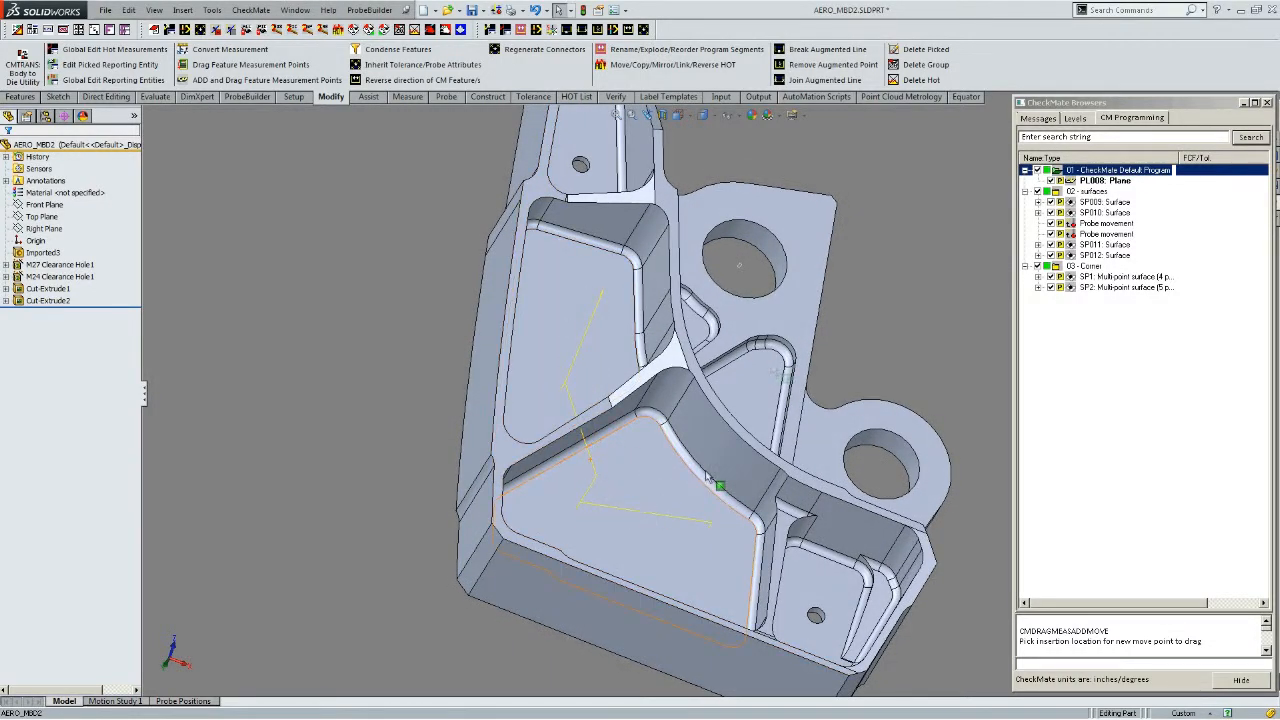
{"action": "right_click", "coordinate": [1089, 267]}
{"action": "left_click", "coordinate": [1107, 288]}
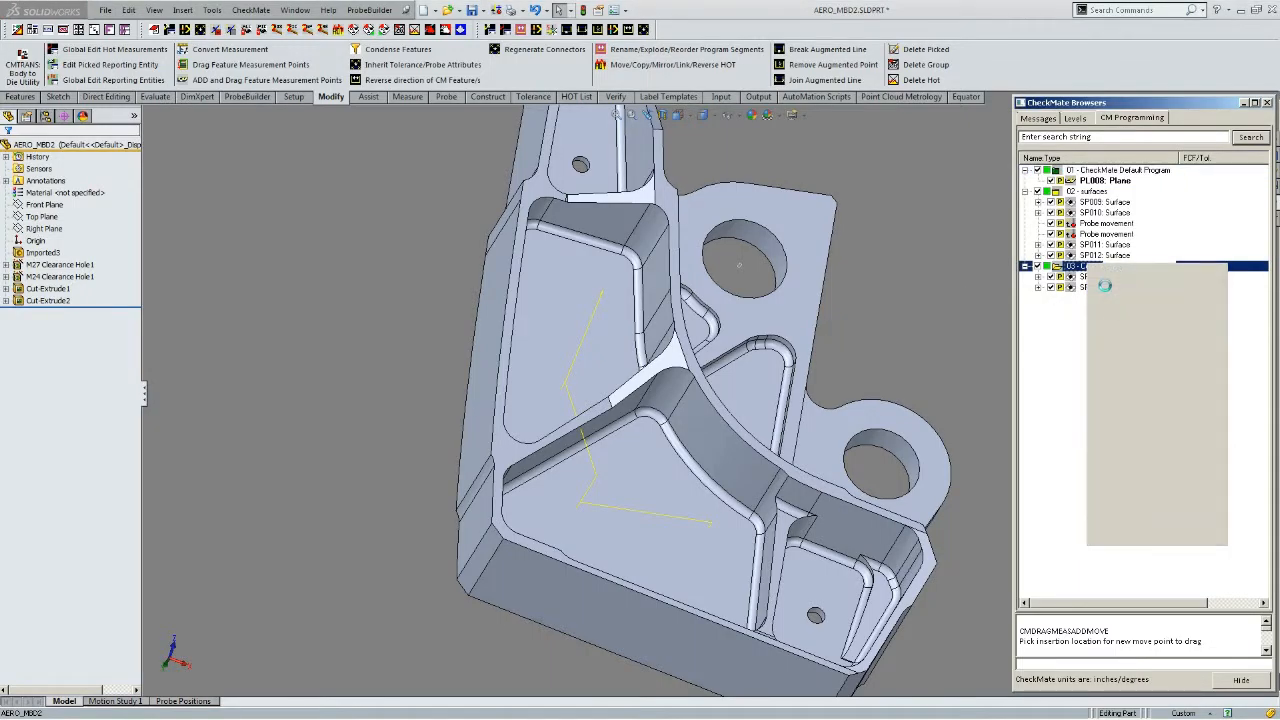
Step: Add a probe clearance move to the SP1 path just outside the part corner beside the small pocket with the round hole
{"action": "mouse_move", "coordinate": [727, 337]}
{"action": "middle_mouse_down"}
{"action": "mouse_move", "coordinate": [697, 402]}
{"action": "mouse_move", "coordinate": [737, 449]}
{"action": "middle_mouse_up"}
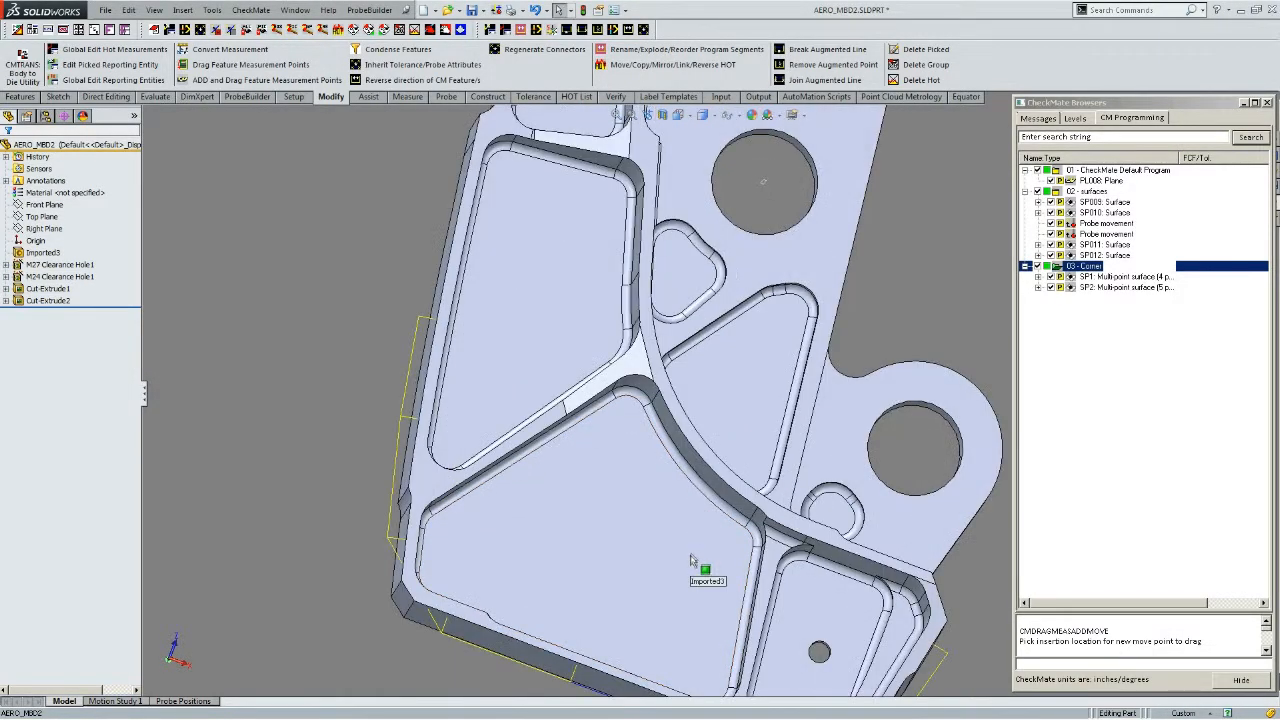
{"action": "scroll", "coordinate": [723, 557], "scroll_direction": "up", "scroll_amount": 2}
{"action": "middle_click_drag", "start_coordinate": [714, 505], "coordinate": [710, 525]}
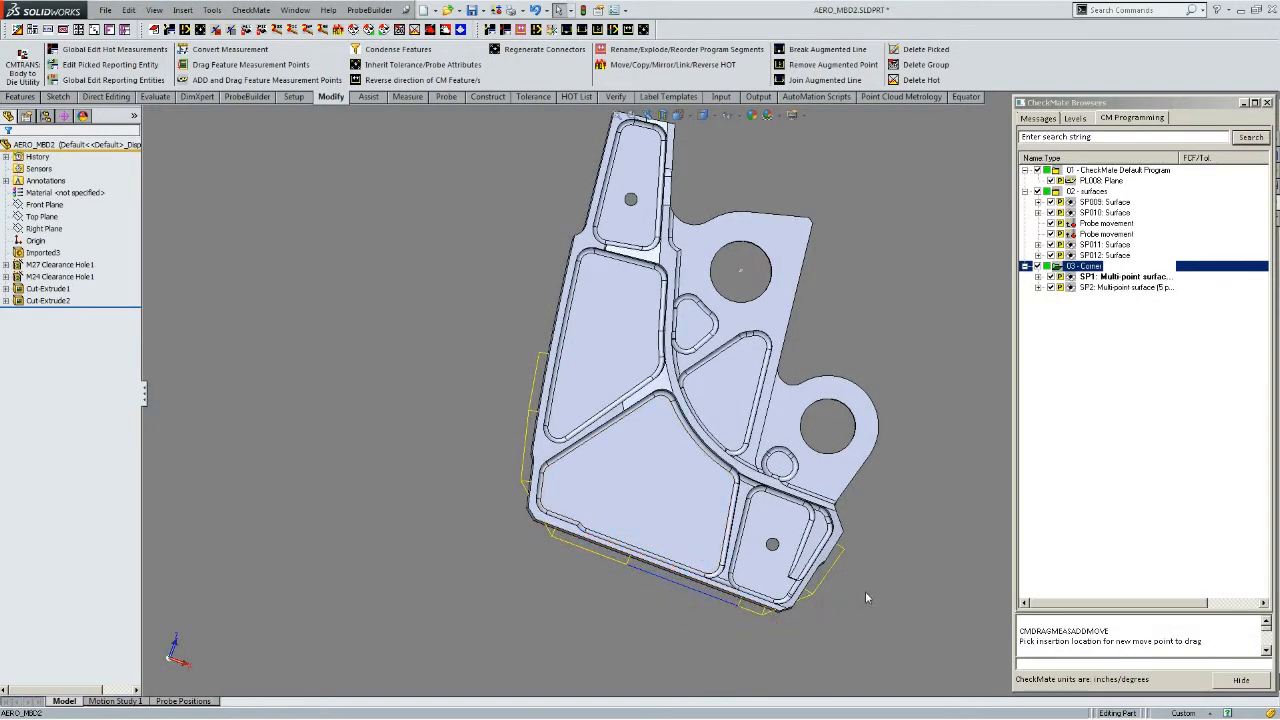
{"action": "scroll", "coordinate": [858, 626], "scroll_direction": "down", "scroll_amount": 3}
{"action": "scroll", "coordinate": [827, 602], "scroll_direction": "down", "scroll_amount": 2}
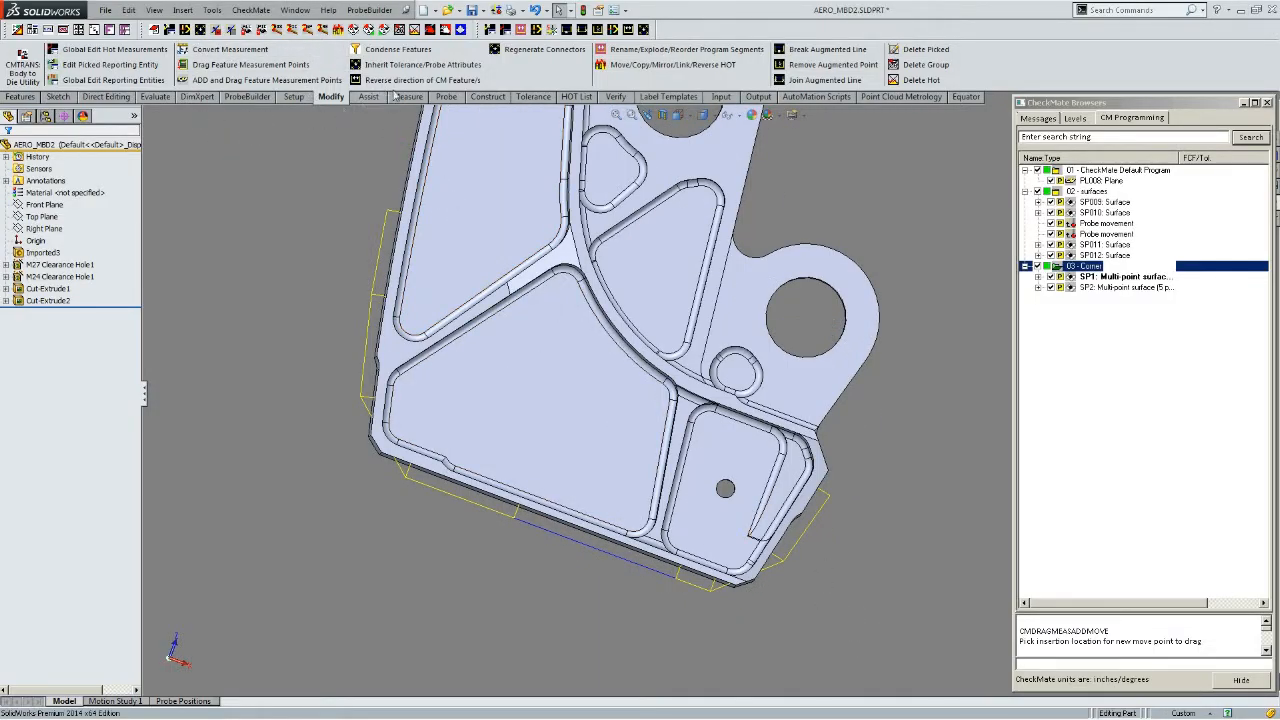
{"action": "left_click", "coordinate": [445, 97]}
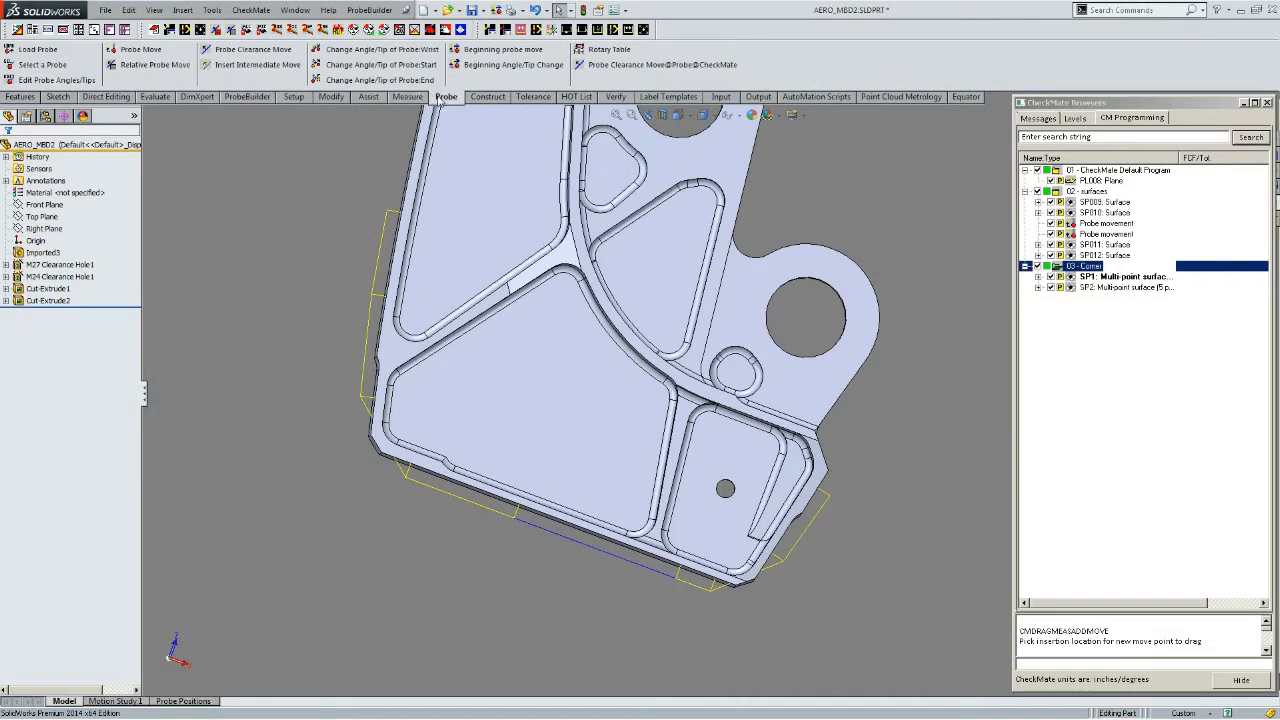
{"action": "left_click", "coordinate": [249, 50]}
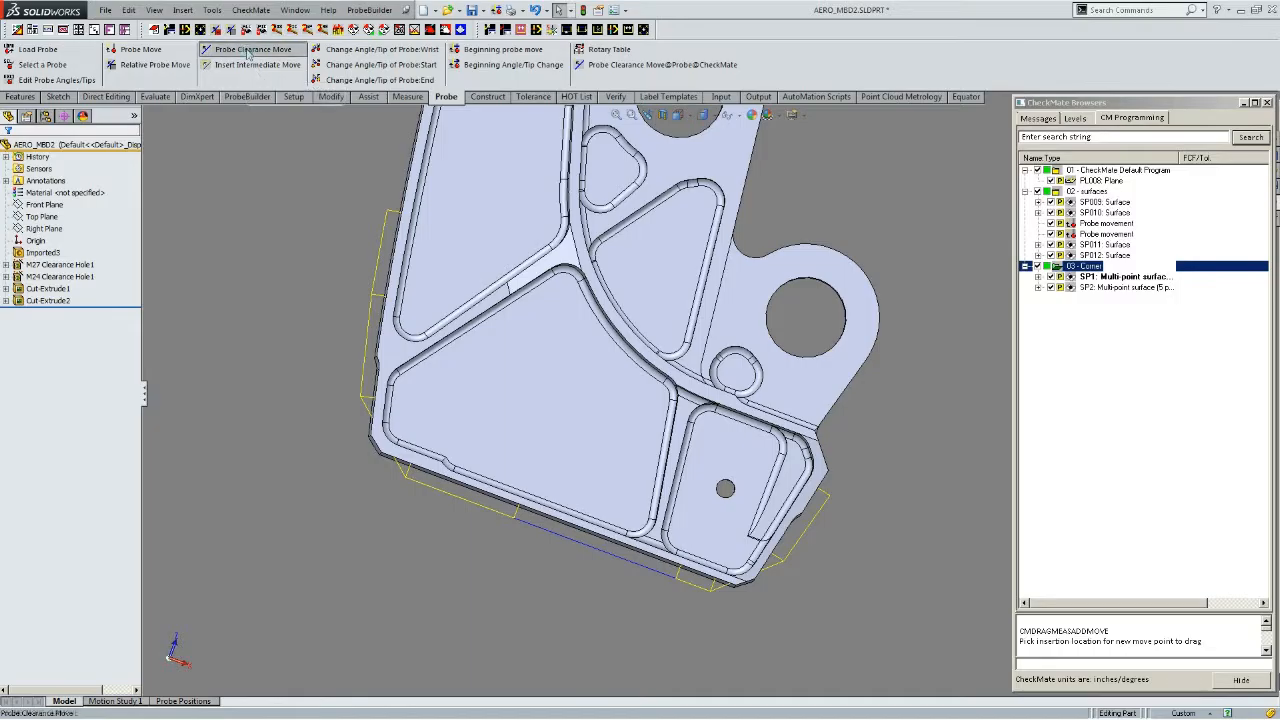
{"action": "left_click", "coordinate": [754, 601]}
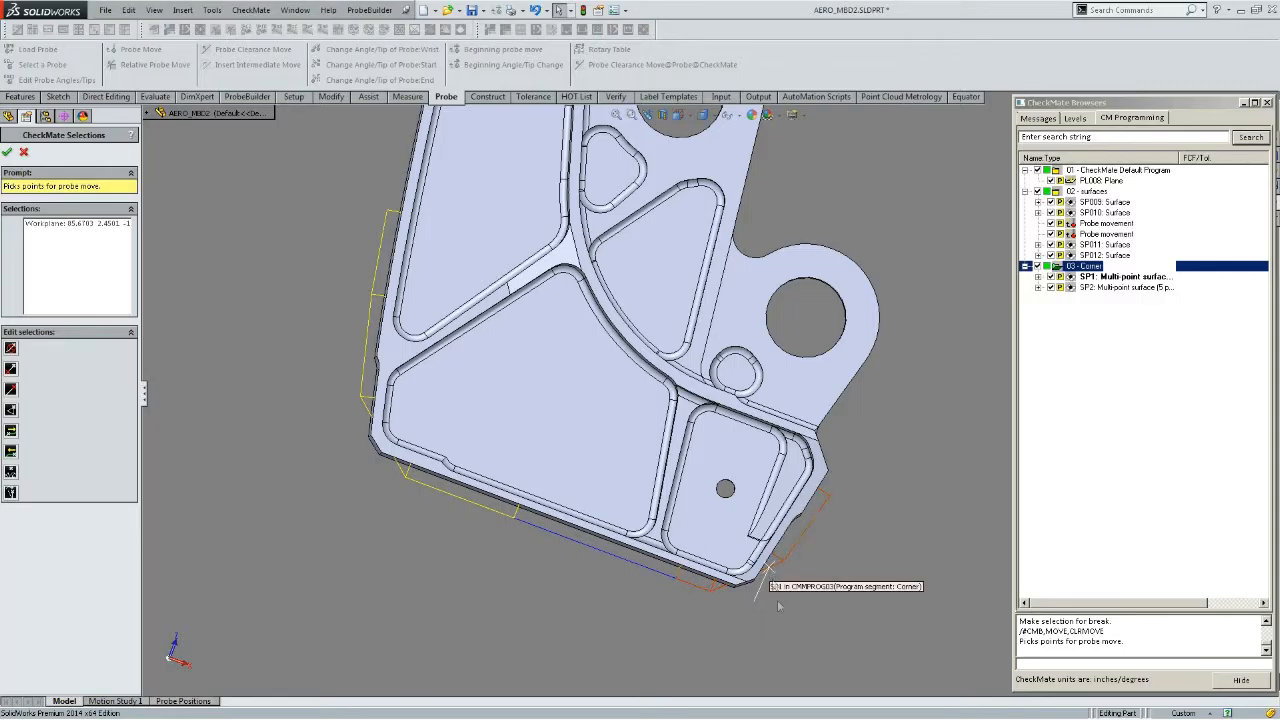
{"action": "left_click", "coordinate": [770, 570]}
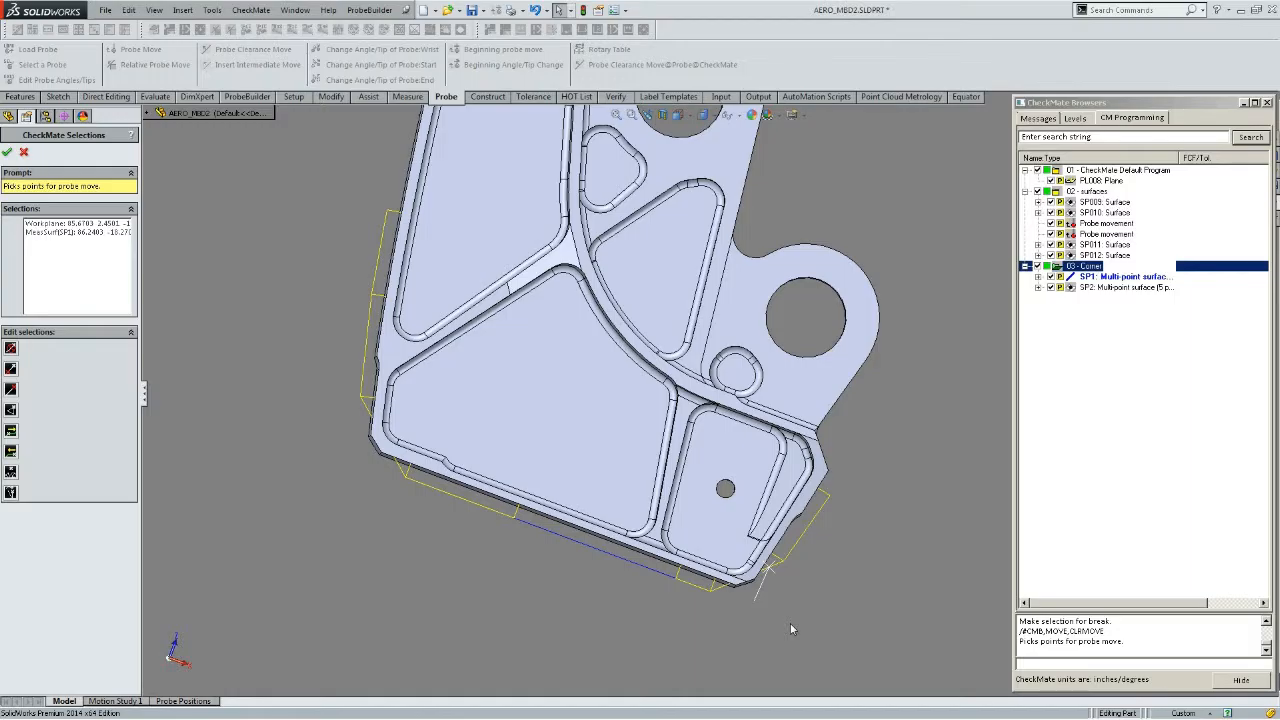
{"action": "key", "text": "Return"}
{"action": "mouse_move", "coordinate": [725, 628]}
{"action": "middle_mouse_down"}
{"action": "mouse_move", "coordinate": [766, 448]}
{"action": "mouse_move", "coordinate": [724, 632]}
{"action": "middle_mouse_up"}
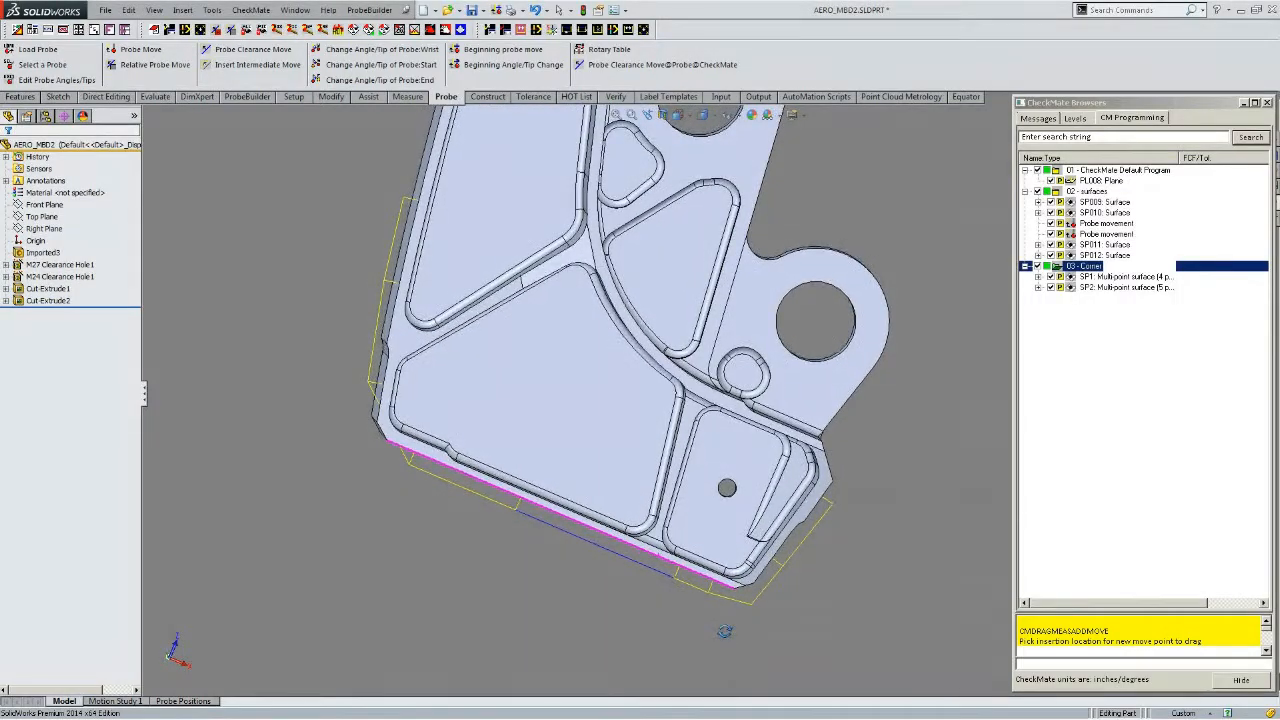
{"action": "left_click", "coordinate": [731, 622]}
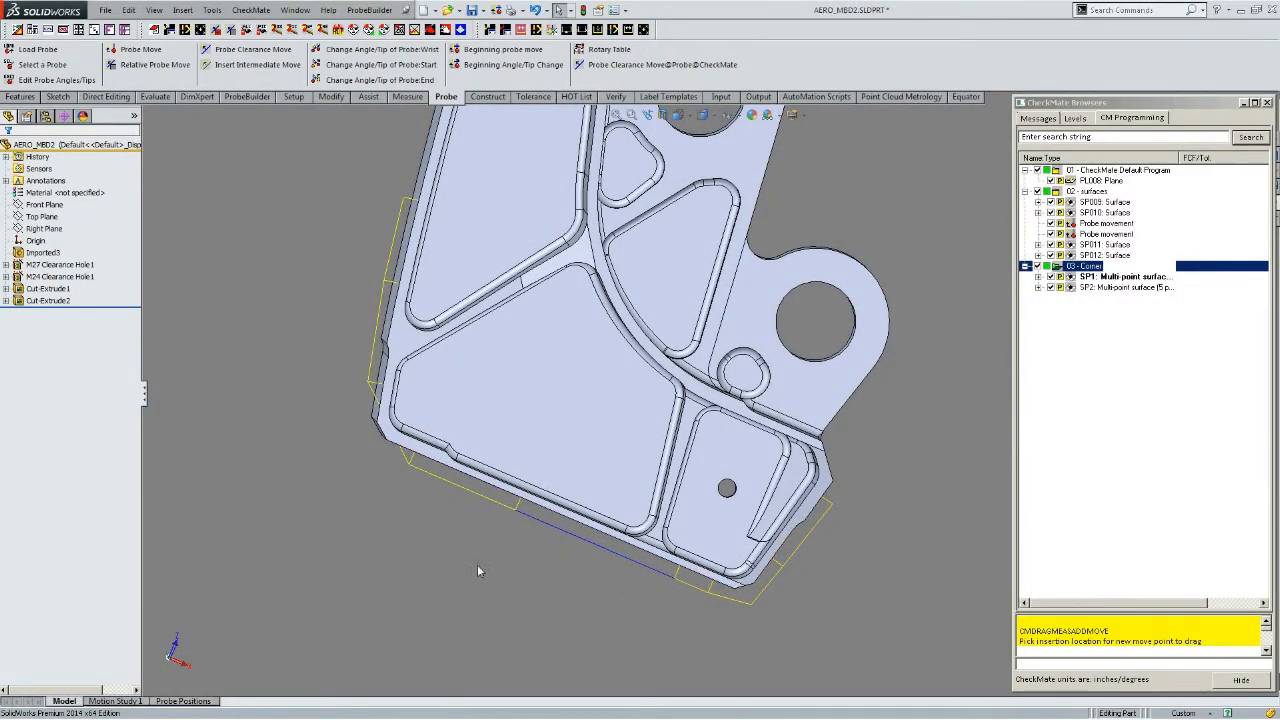
Step: Insert an intermediate move into the SP2 path and place it outside the part corner between its two measured edges
{"action": "left_click", "coordinate": [253, 65]}
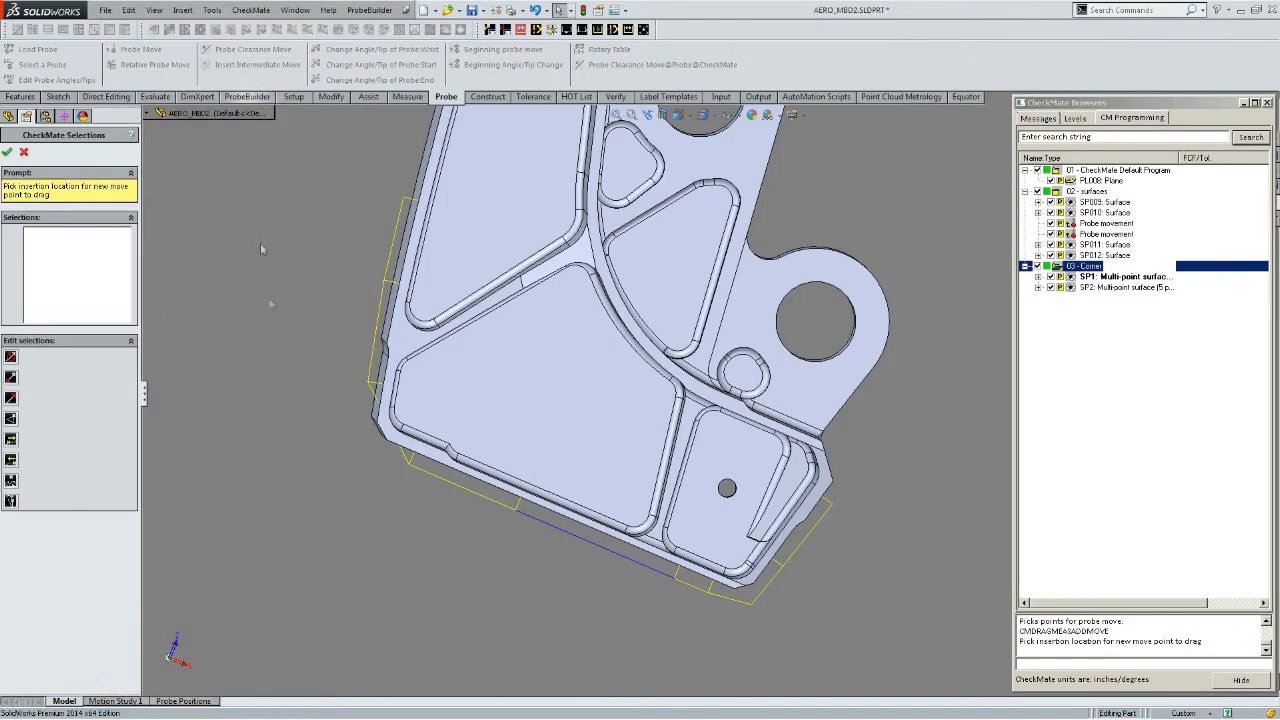
{"action": "left_click", "coordinate": [372, 400]}
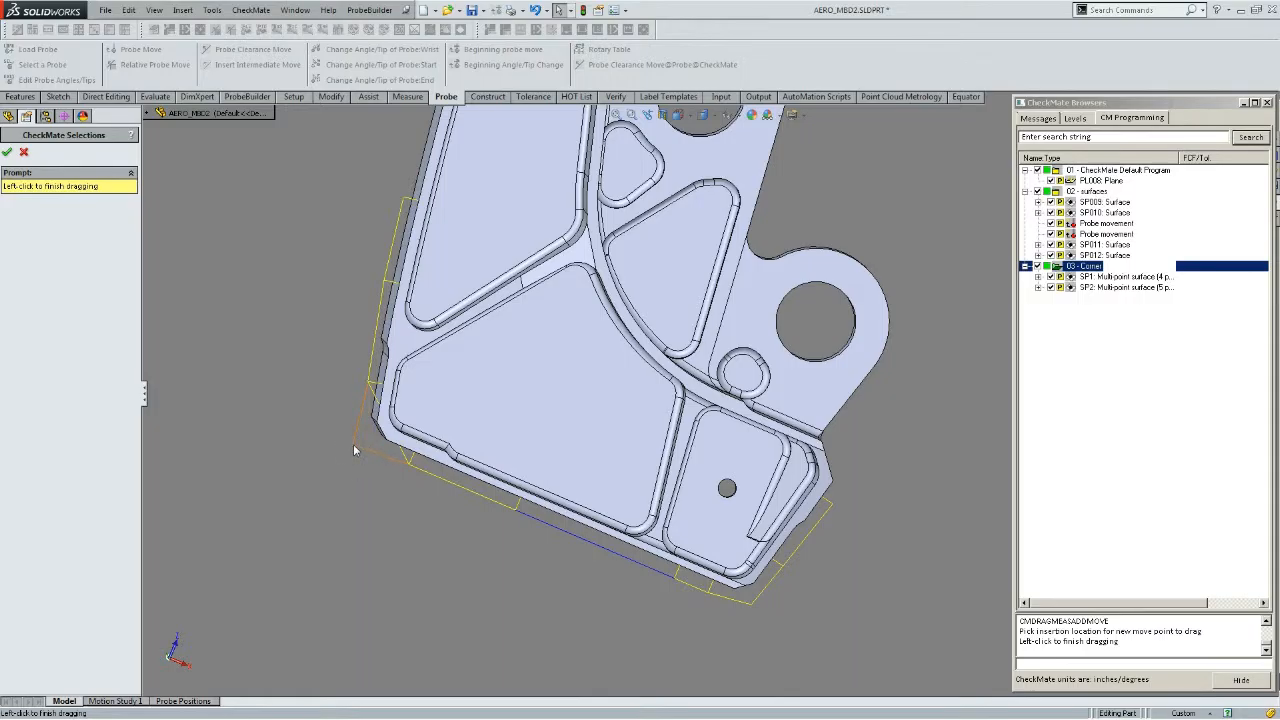
{"action": "left_click", "coordinate": [354, 443]}
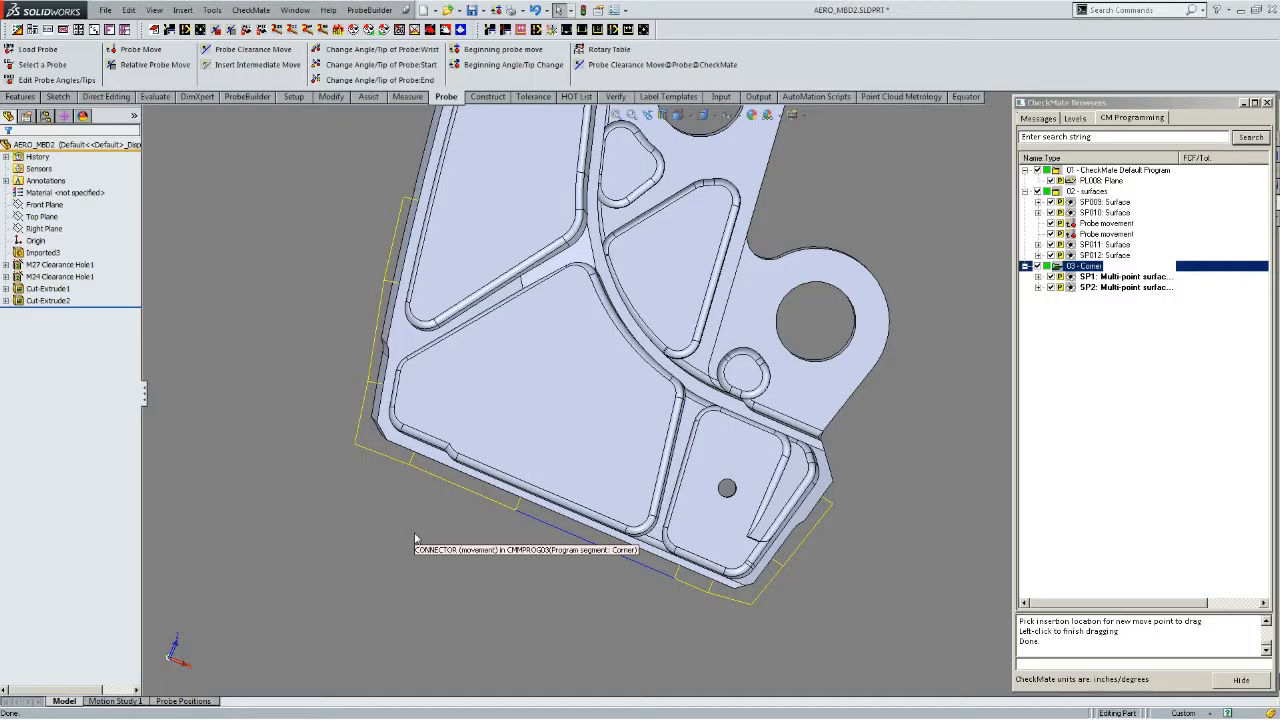
Step: Remove the two SP2 measurement points along the long bottom edge of the part, keeping the move around the corner
{"action": "left_click", "coordinate": [331, 97]}
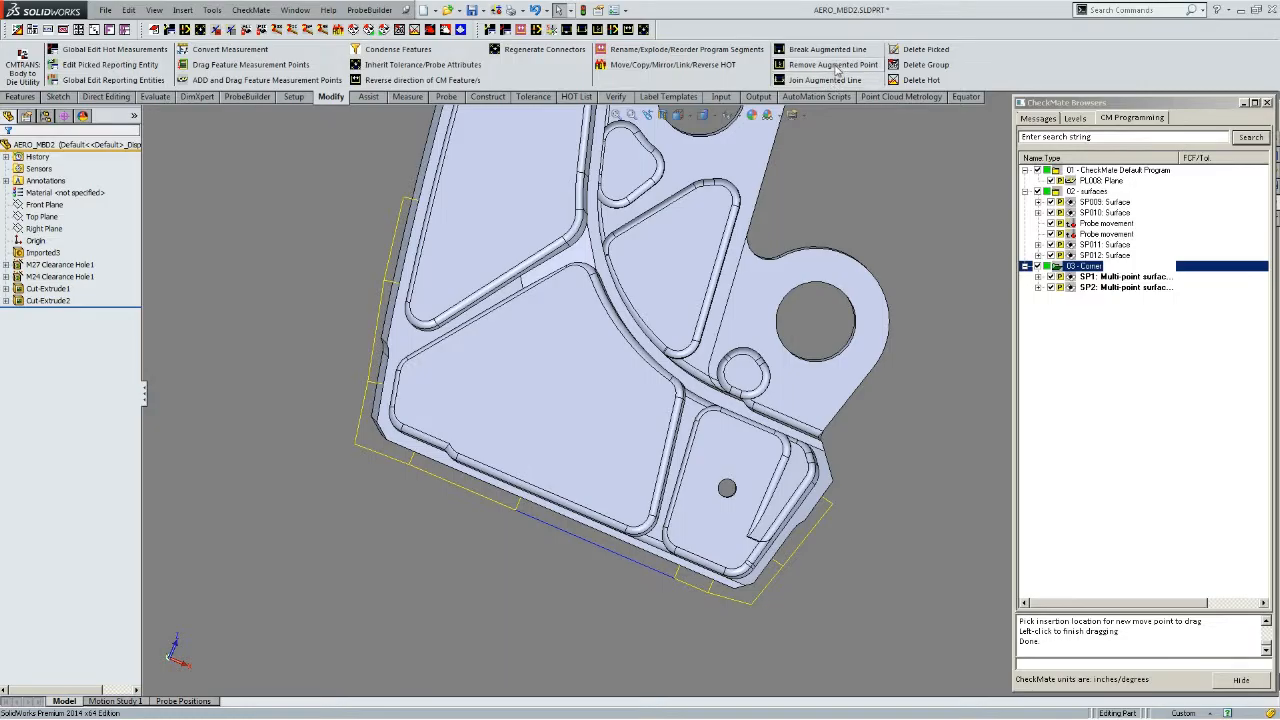
{"action": "left_click", "coordinate": [826, 80]}
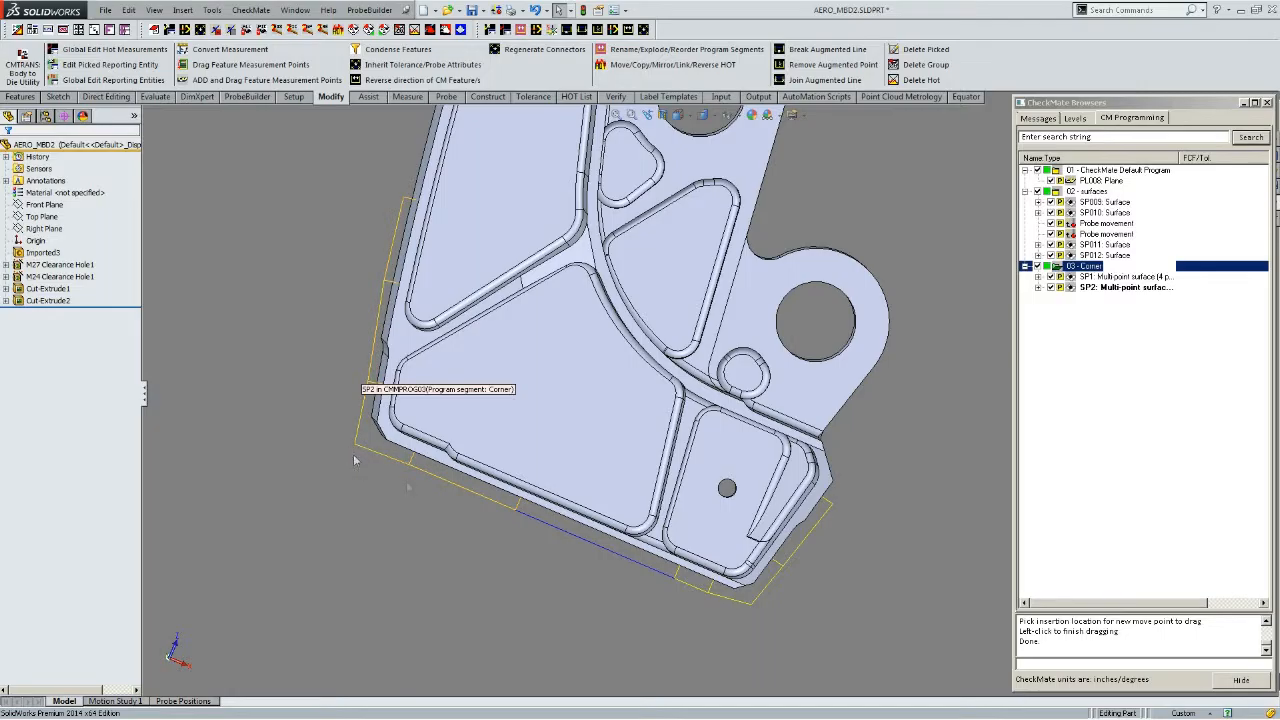
{"action": "left_click", "coordinate": [512, 531]}
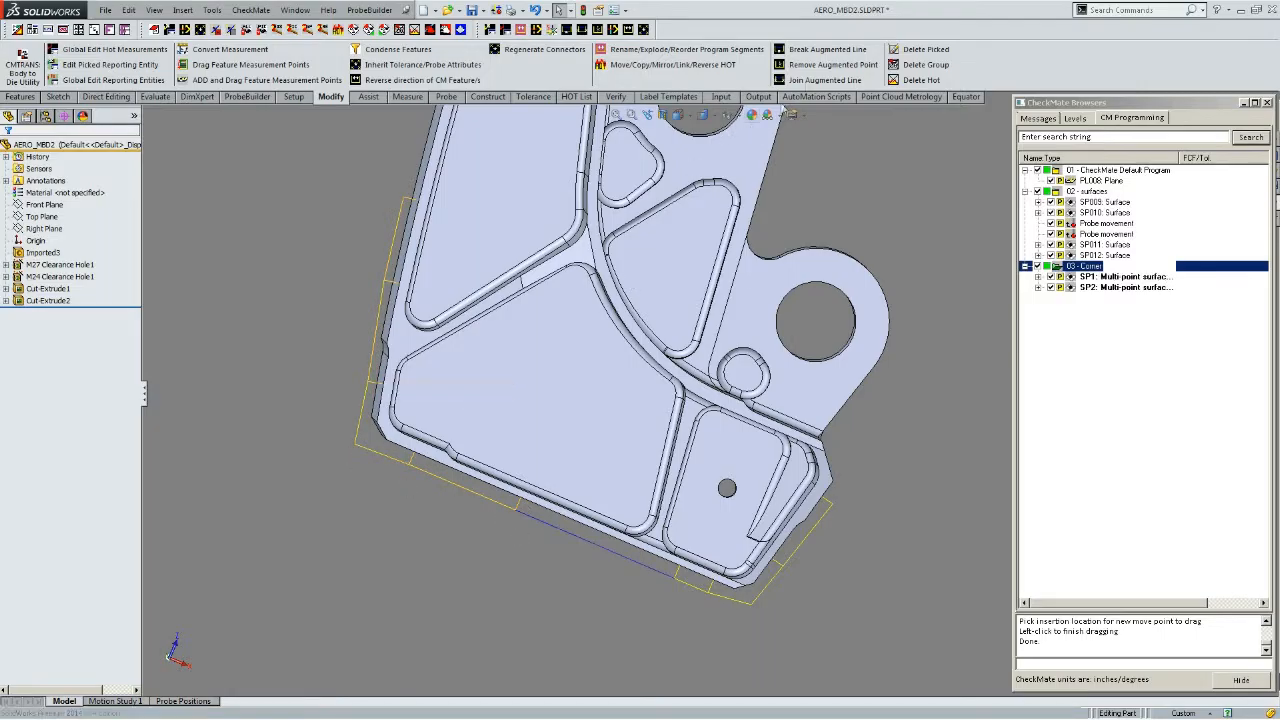
{"action": "left_click", "coordinate": [829, 65]}
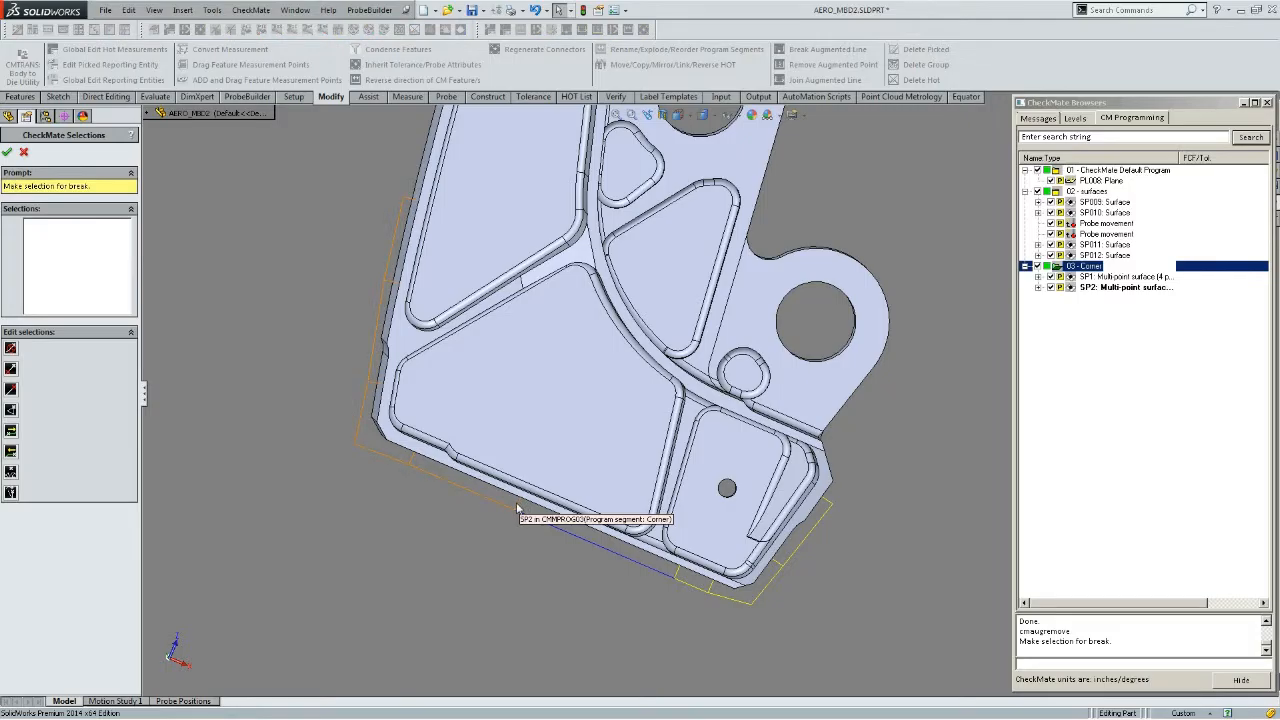
{"action": "left_click", "coordinate": [517, 509]}
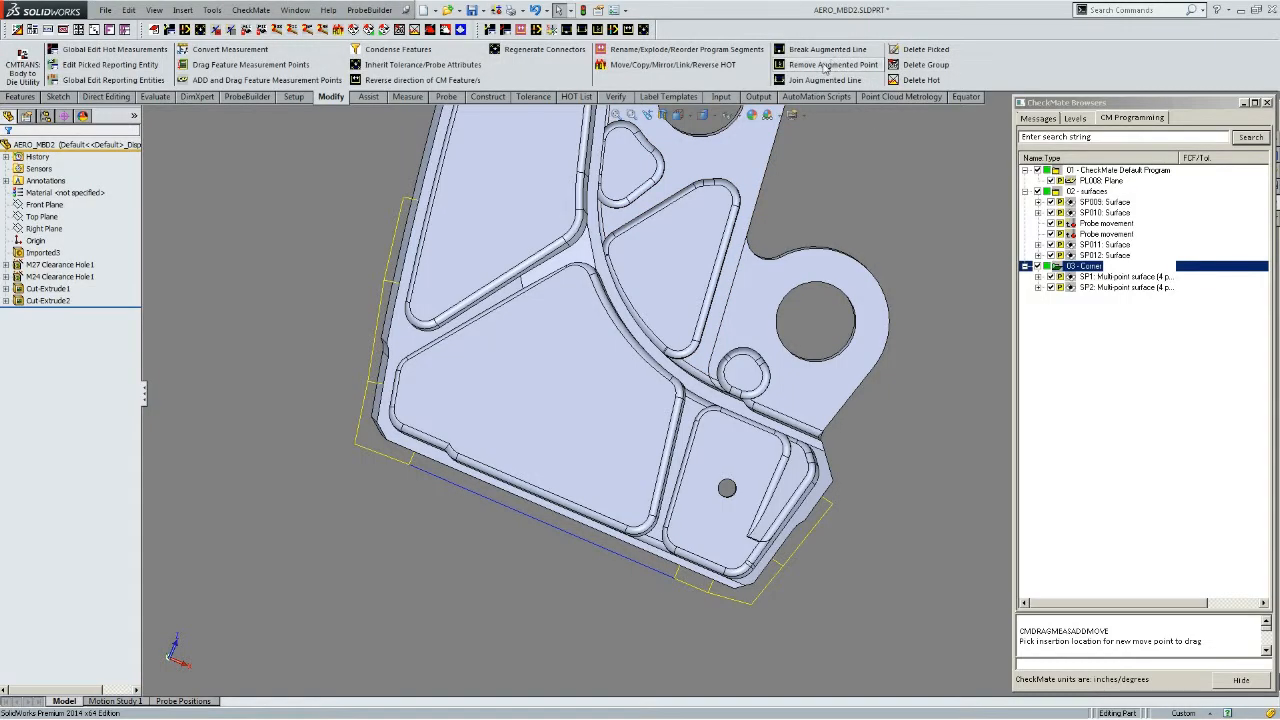
{"action": "left_click", "coordinate": [825, 66]}
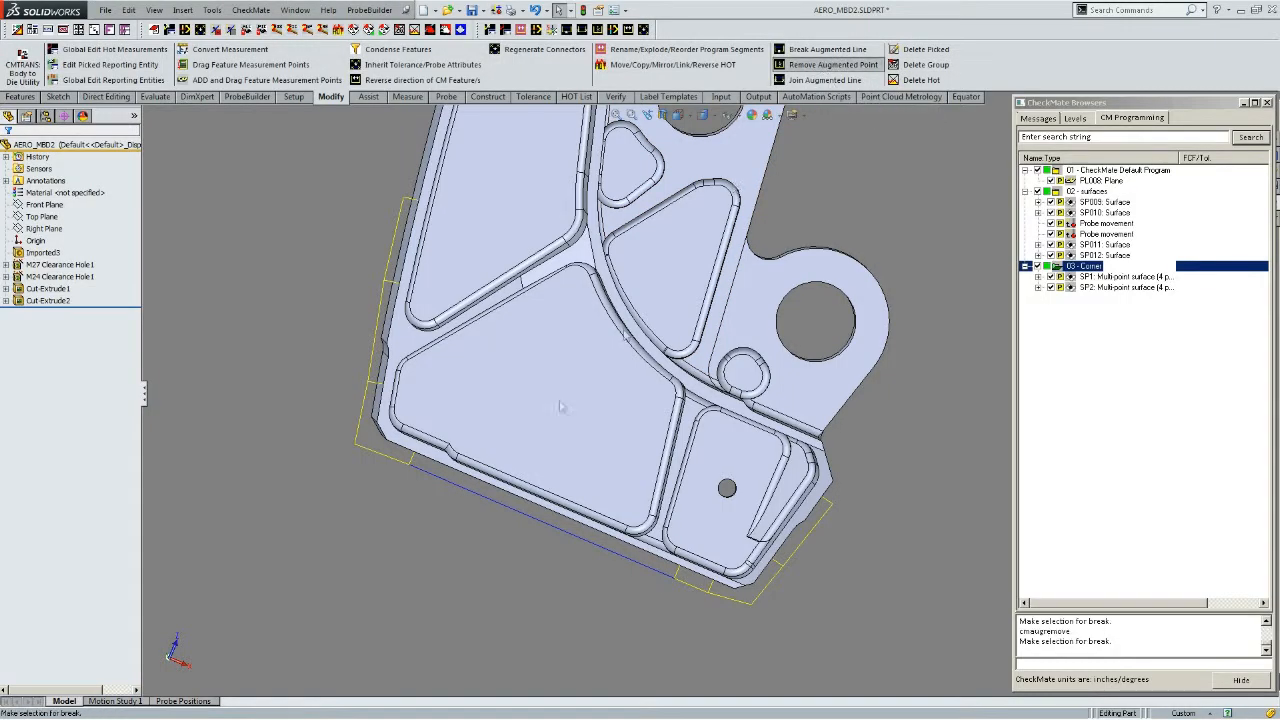
{"action": "left_click", "coordinate": [411, 459]}
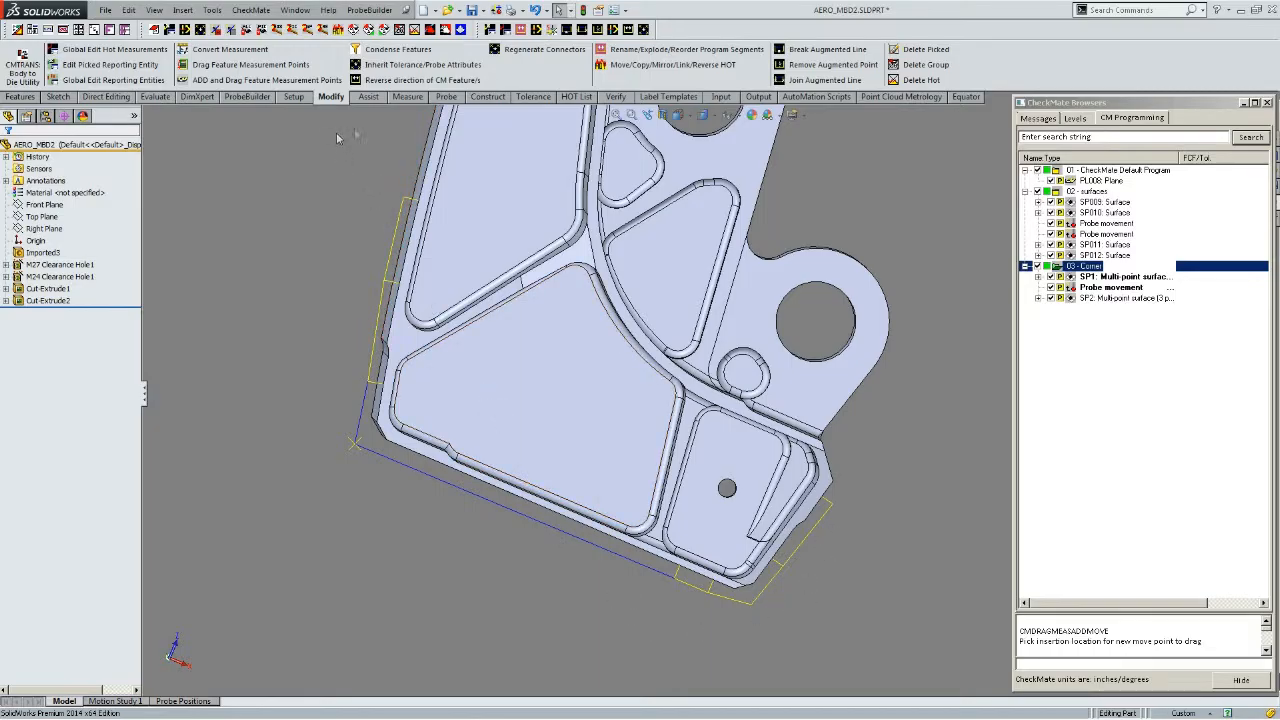
Step: Explode the multipoint surfaces SP1 through SP2 in the Corner segment into individual surface measurements
{"action": "left_click", "coordinate": [686, 49]}
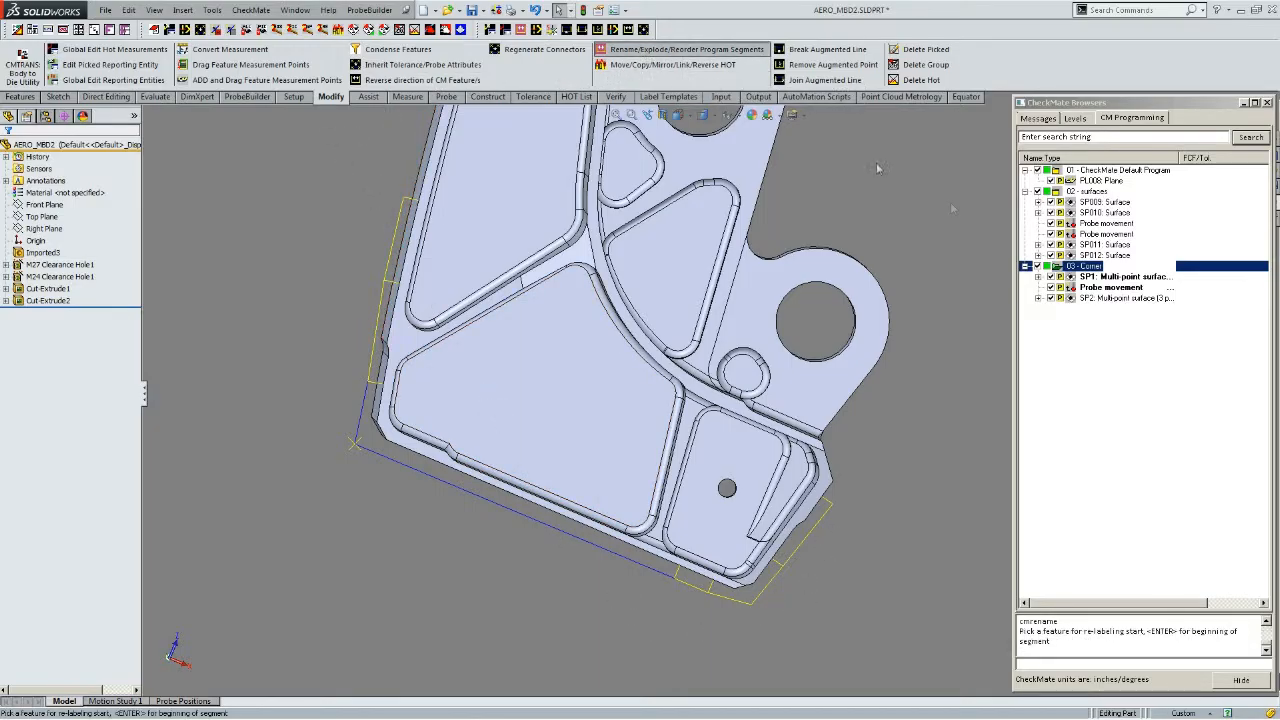
{"action": "left_click", "coordinate": [1098, 278]}
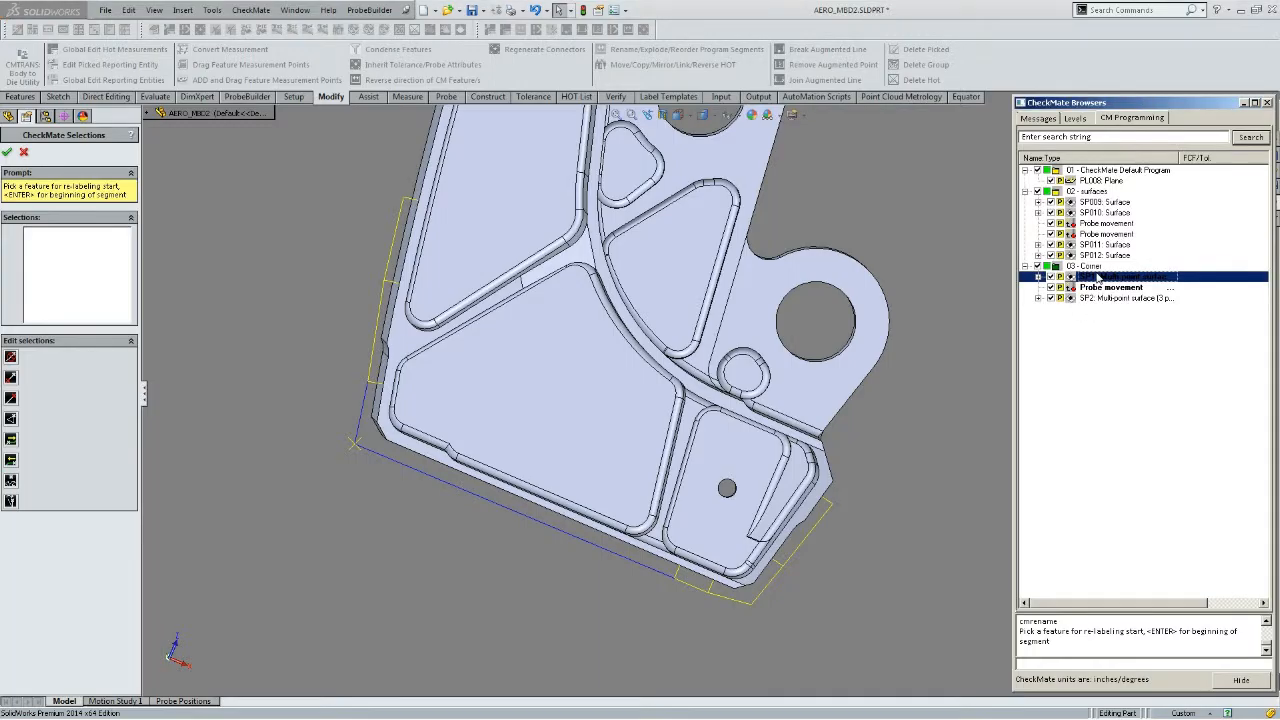
{"action": "left_click", "coordinate": [1094, 300]}
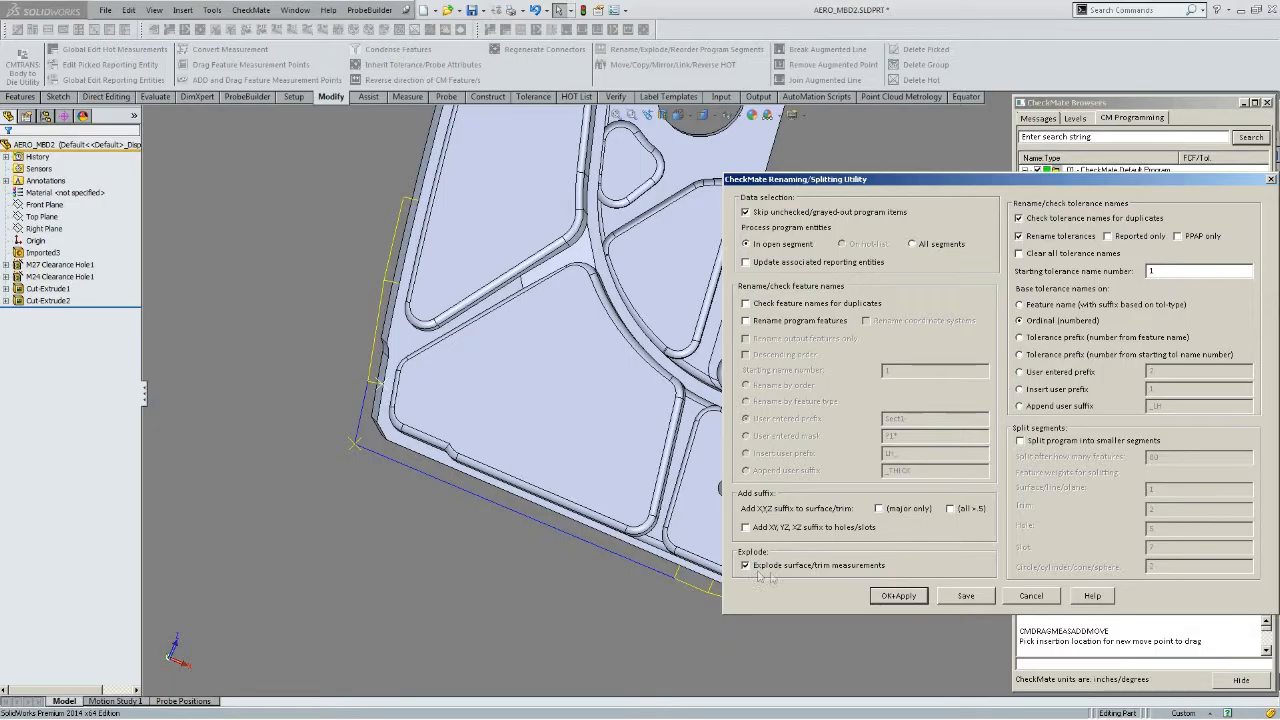
{"action": "left_click", "coordinate": [899, 597]}
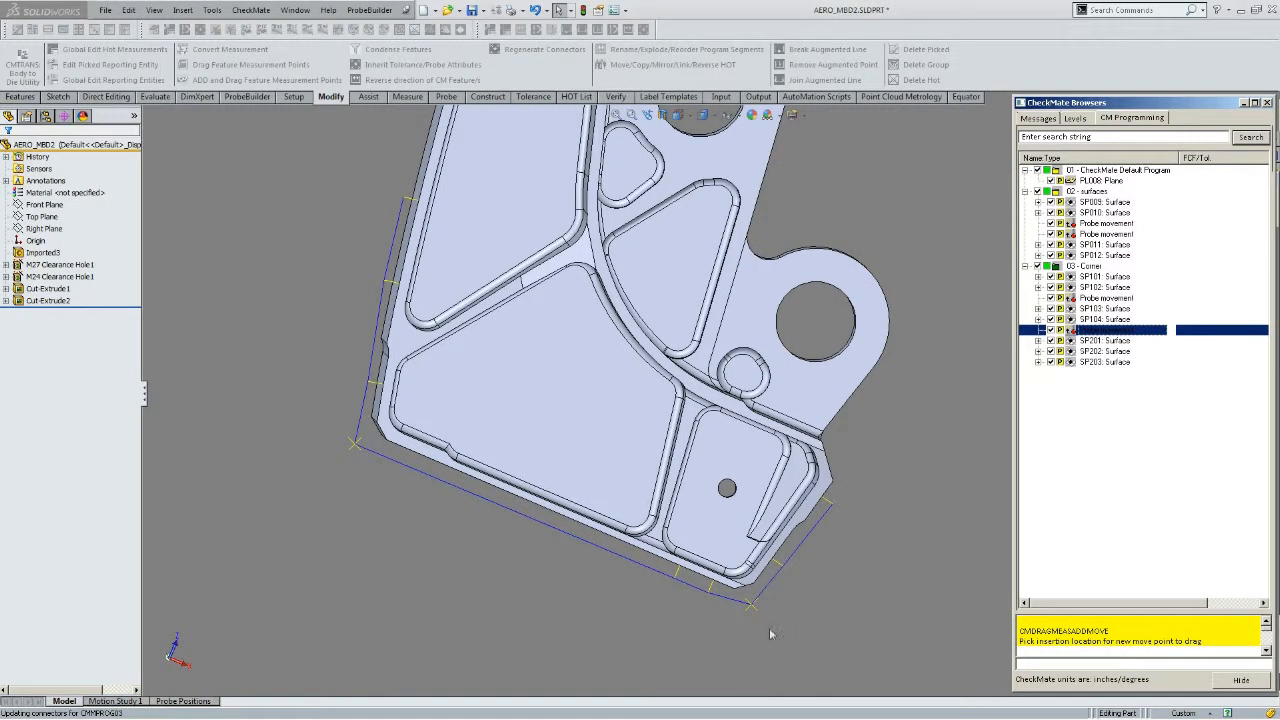